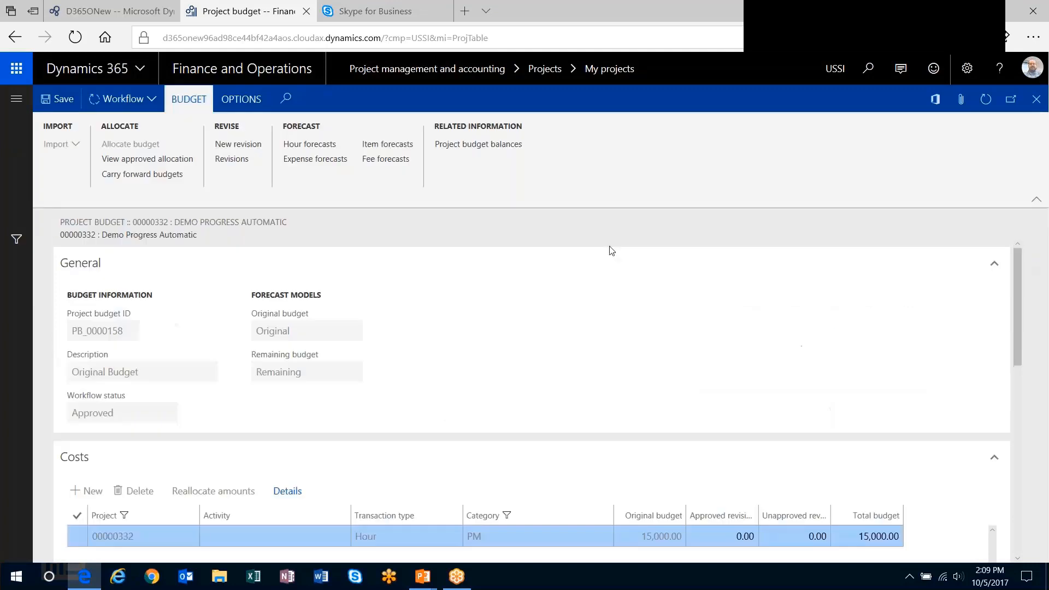
# - Review the cost lines of the approved project budget and close the budget
pyautogui.scroll(-3, 765, 424)
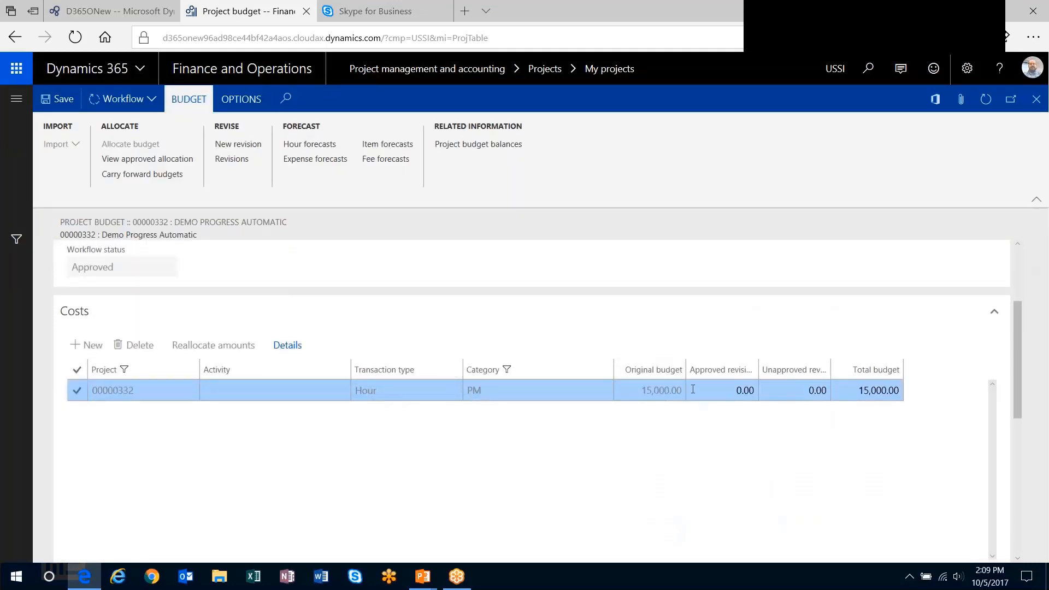
pyautogui.moveTo(1016, 340); pyautogui.dragTo(1034, 263)
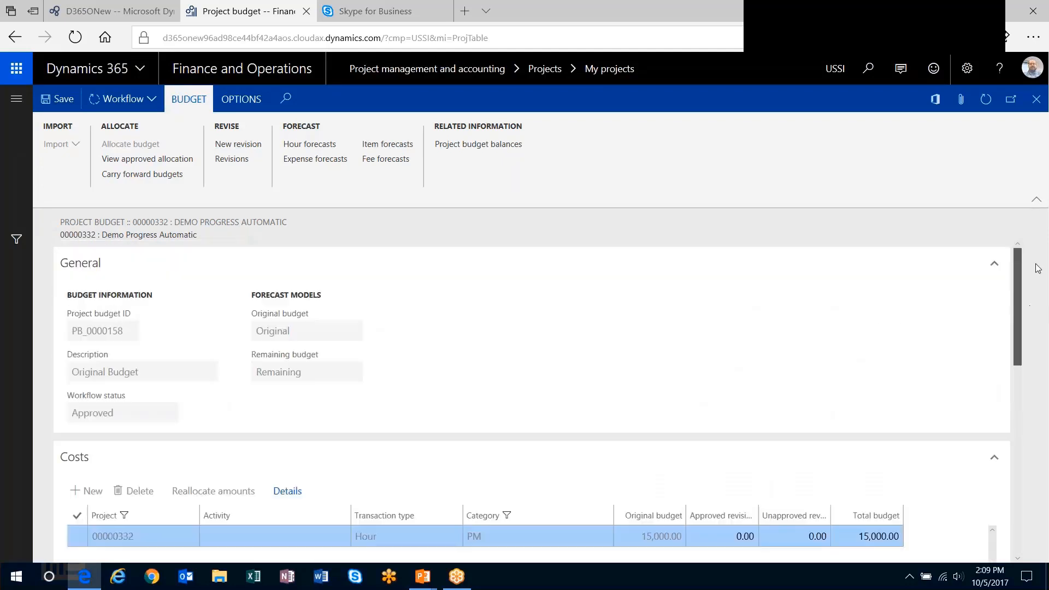
pyautogui.click(1036, 100)
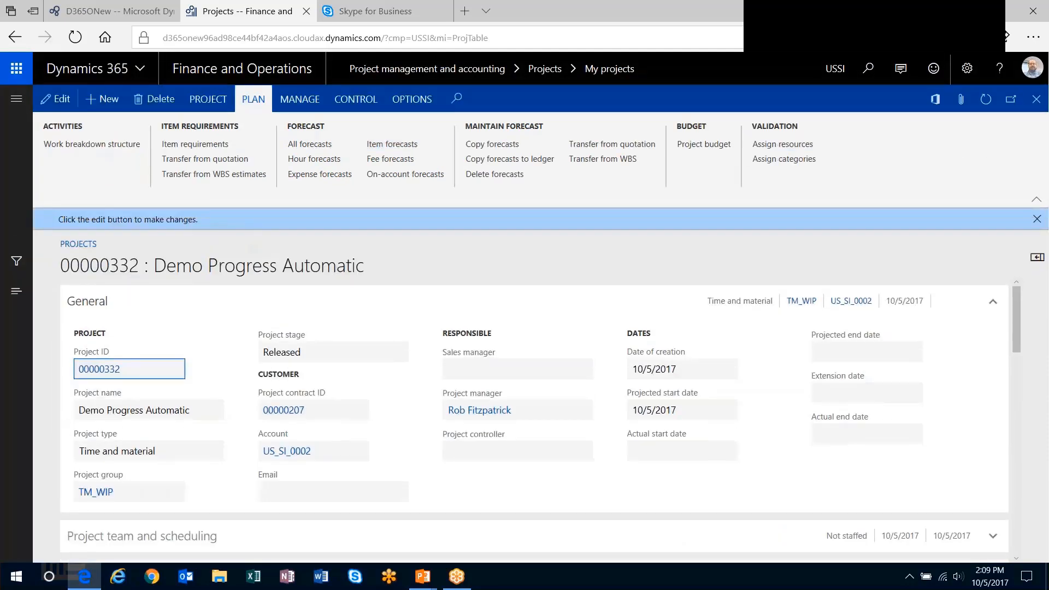
# - Create an Hours journal for the Demo Progress Automatic project and add a new journal line
pyautogui.click(200, 101)
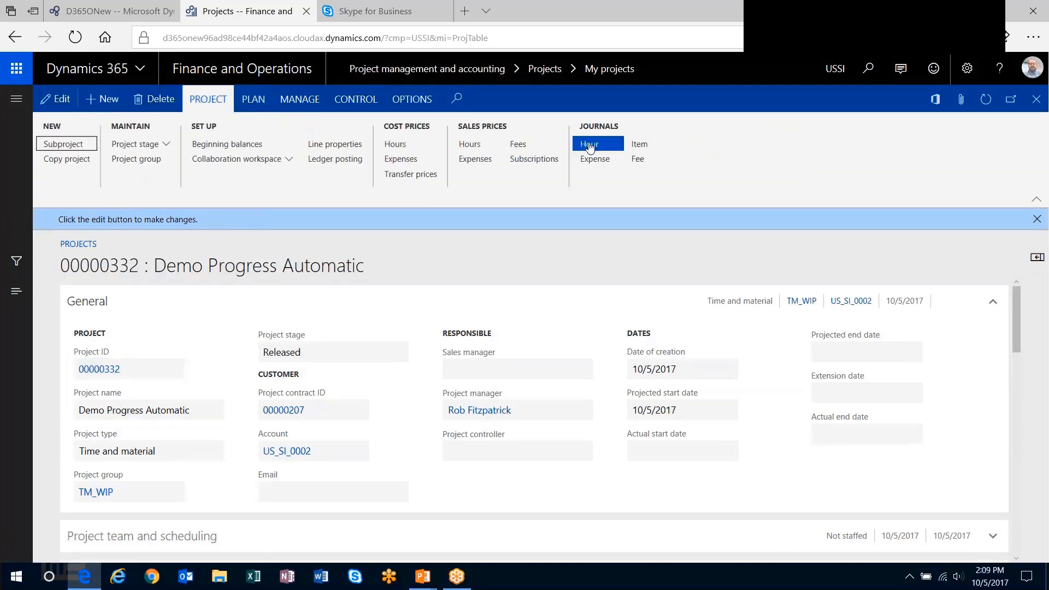
pyautogui.click(596, 143)
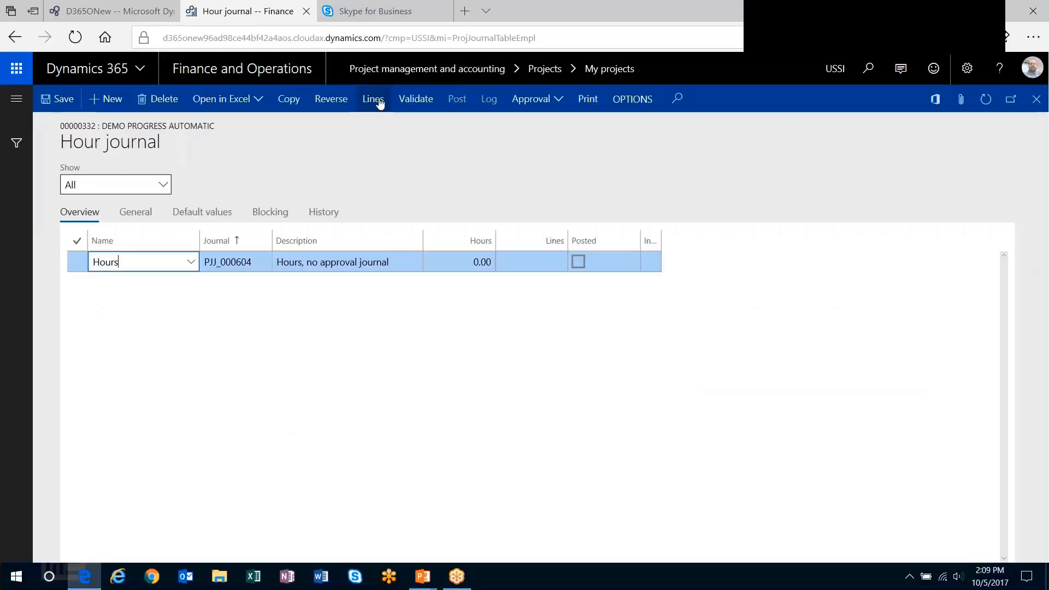
pyautogui.click(373, 99)
pyautogui.click(106, 99)
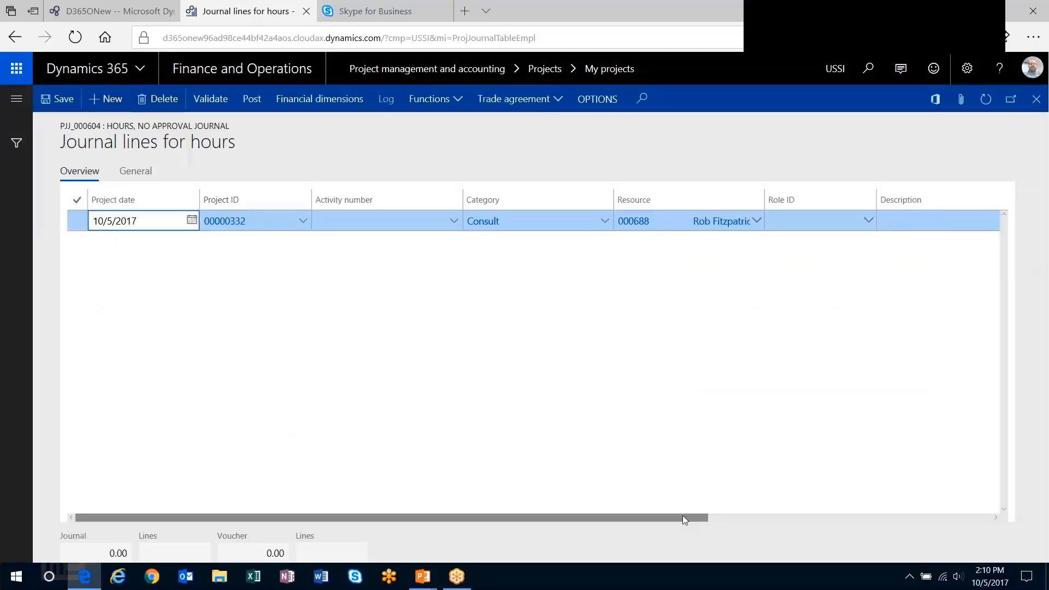
# - Set the journal line's category to PM and its hours to 25
pyautogui.moveTo(683, 515); pyautogui.dragTo(881, 518)
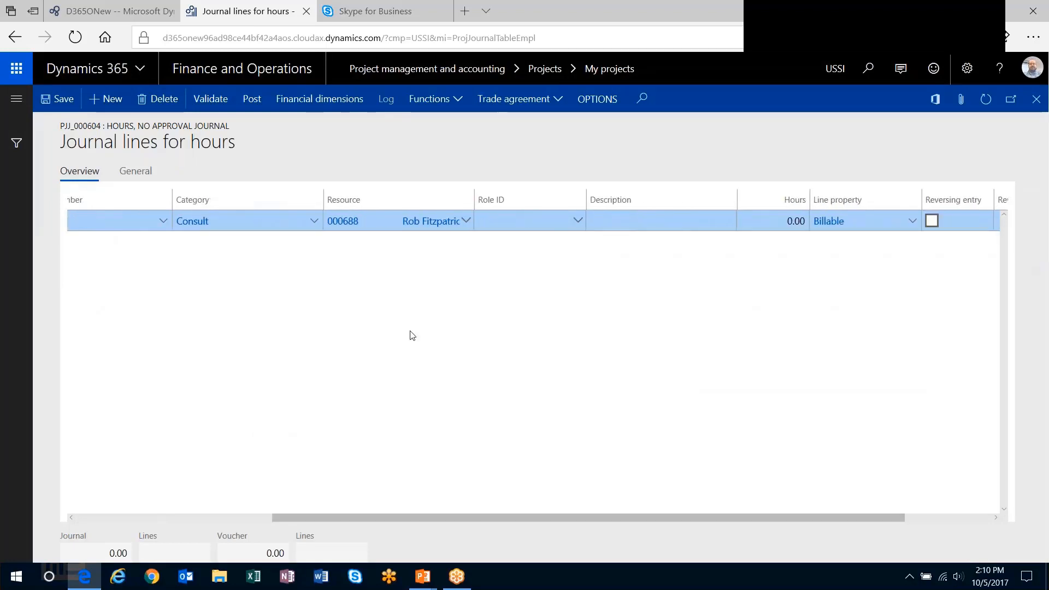
pyautogui.click(213, 221)
pyautogui.write('PM')
pyautogui.press('Tab')
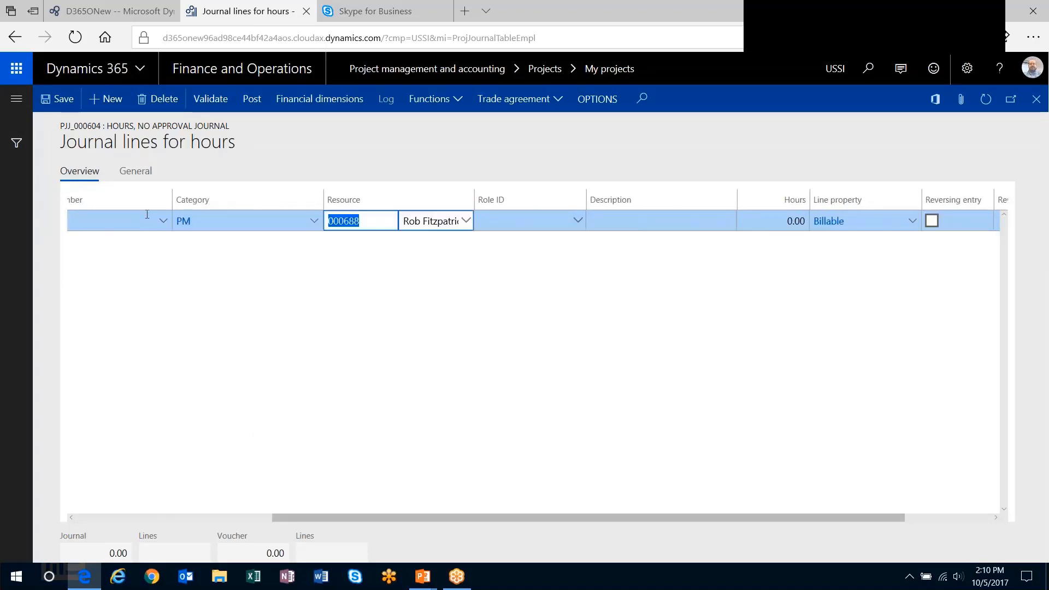
pyautogui.press('Tab')
pyautogui.press('Tab')
pyautogui.press('Tab')
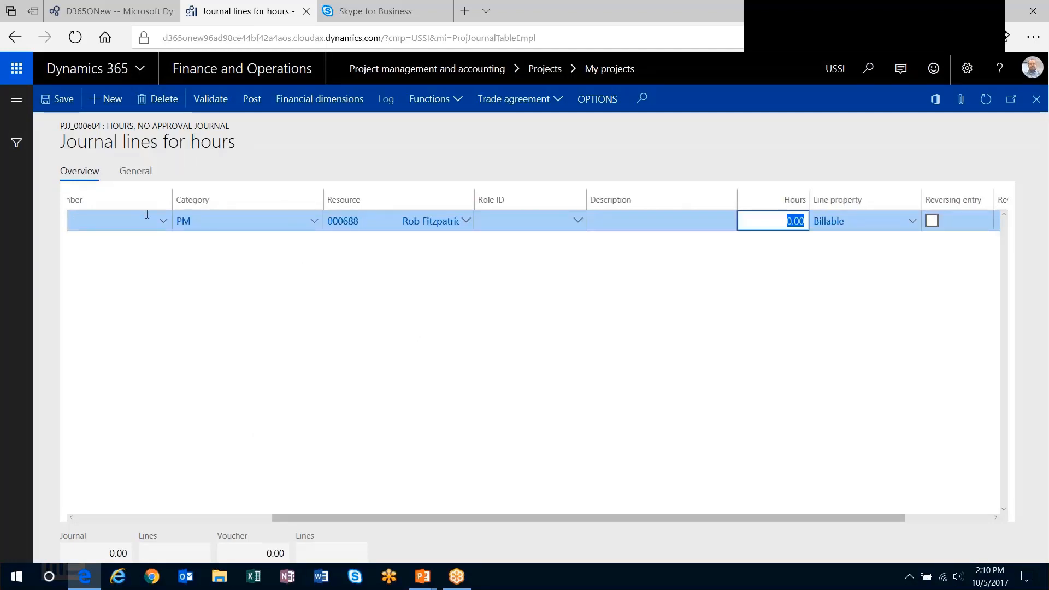
pyautogui.write('25')
pyautogui.press('Tab')
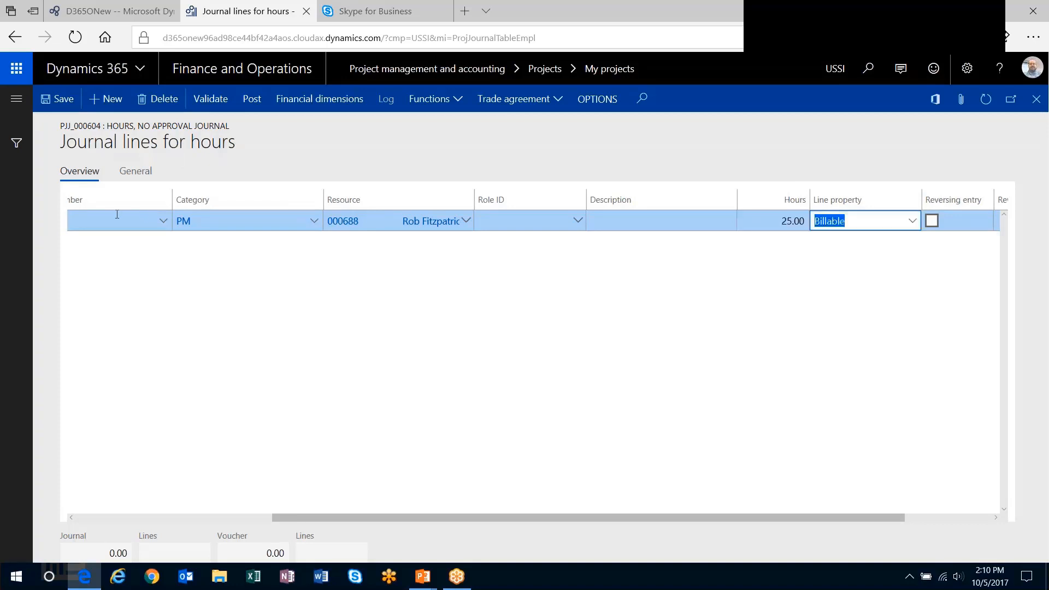
# - Check the line's general details, post the hour journal, and return to the project
pyautogui.click(137, 171)
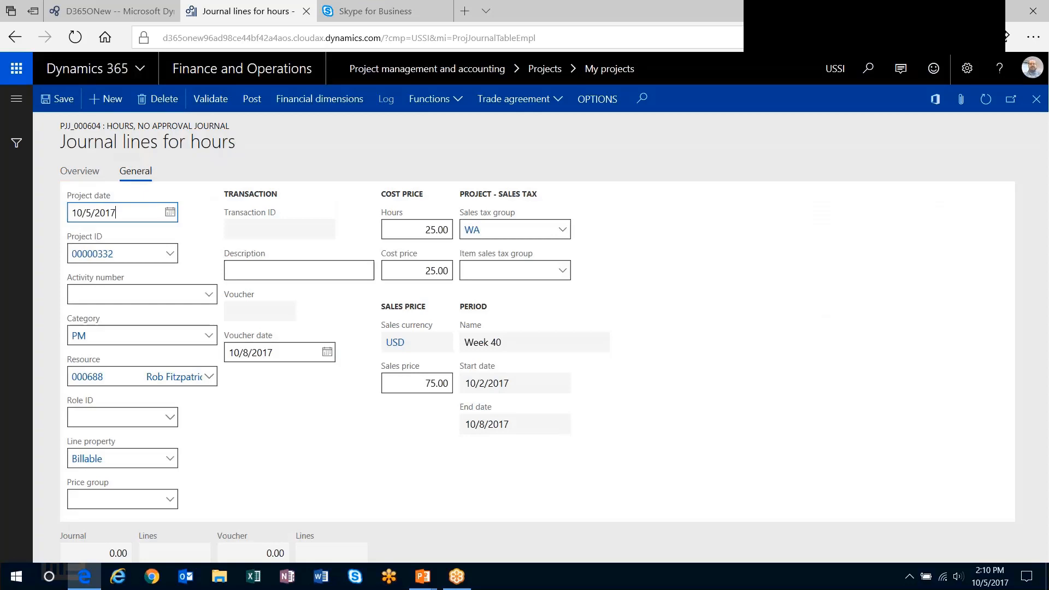
pyautogui.click(251, 100)
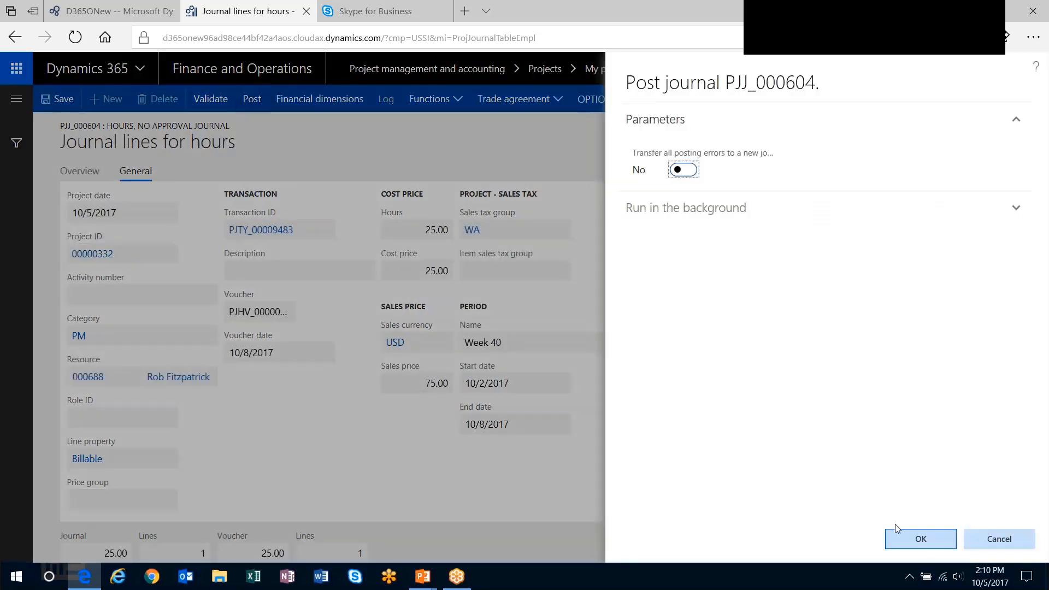
pyautogui.click(900, 536)
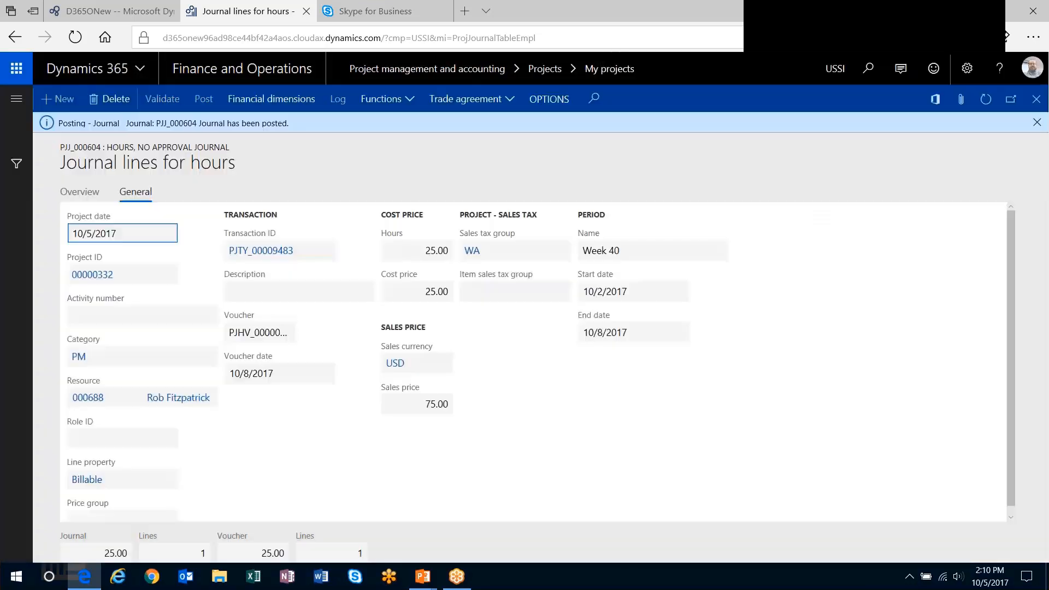
pyautogui.click(1036, 99)
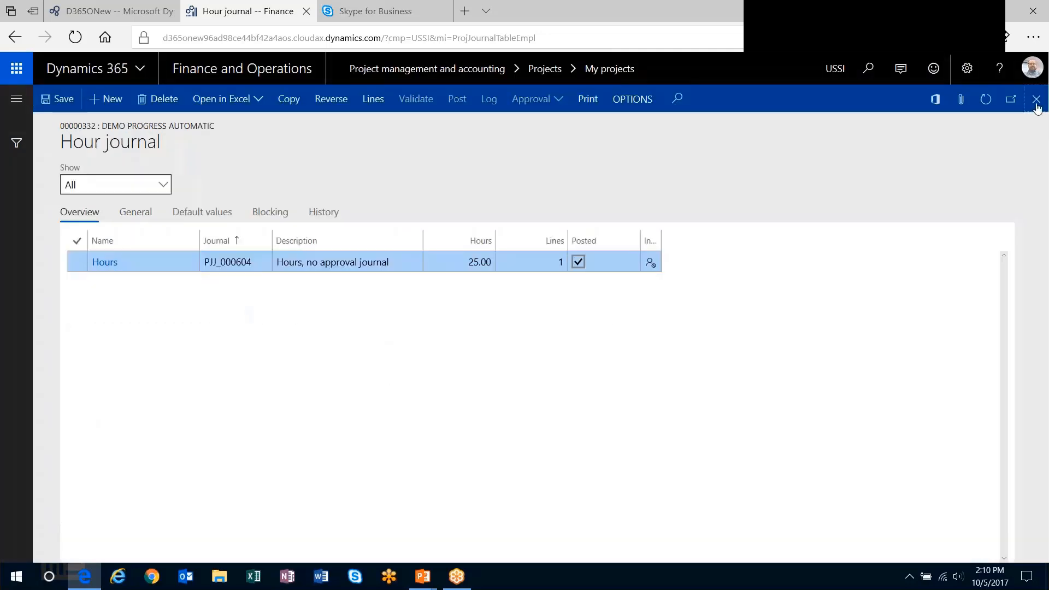
pyautogui.click(1036, 99)
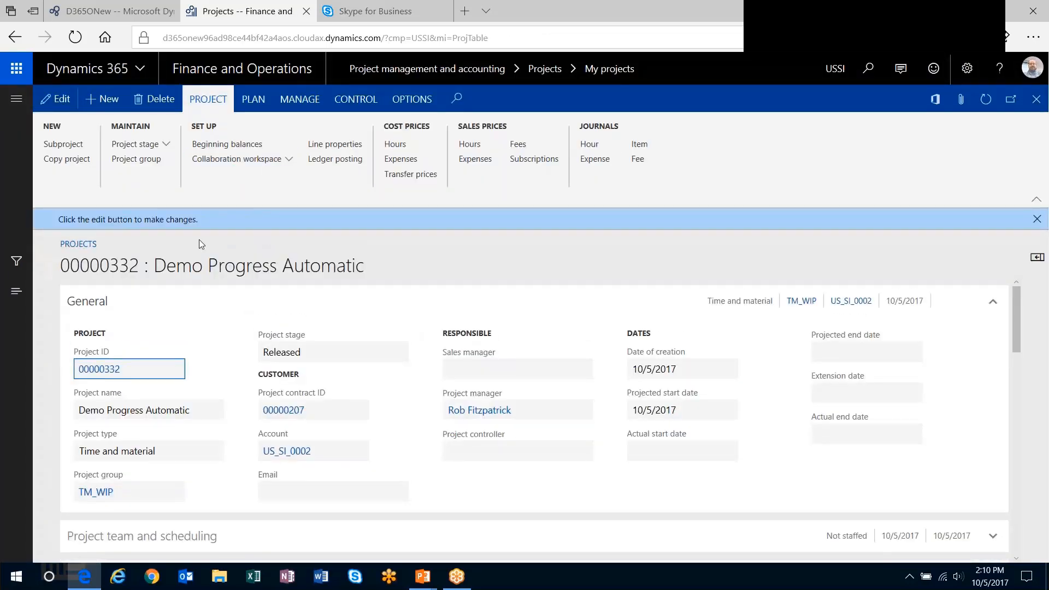
# - Open the project's contract and add a new billing rule to it
pyautogui.click(293, 410)
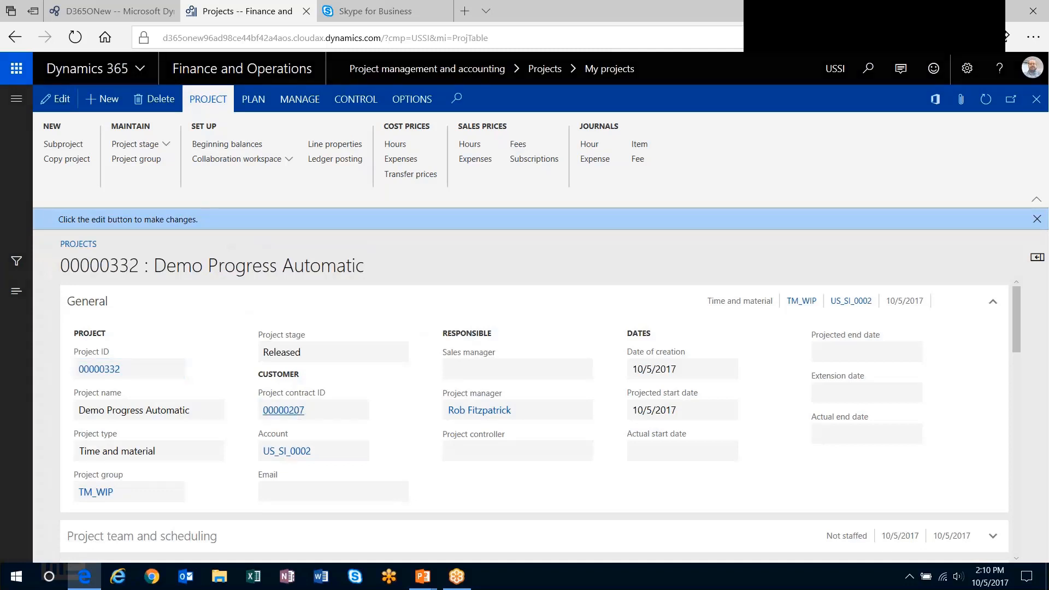
pyautogui.scroll(-1, 202, 349)
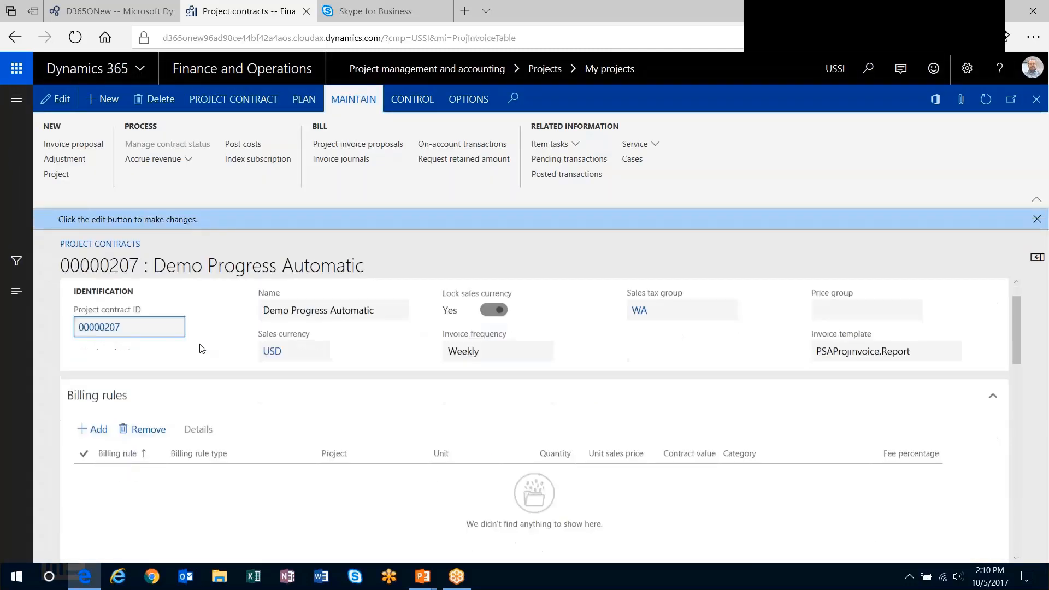
pyautogui.scroll(-1, 202, 348)
pyautogui.click(103, 386)
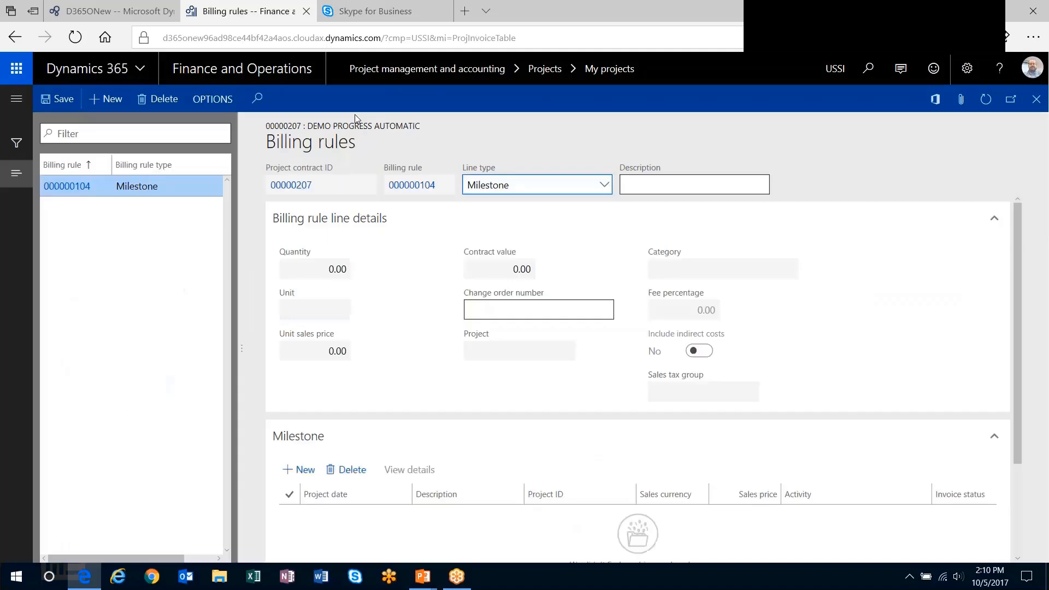
# - Set the billing rule's line type to Progress and its description to Automatic
pyautogui.click(604, 184)
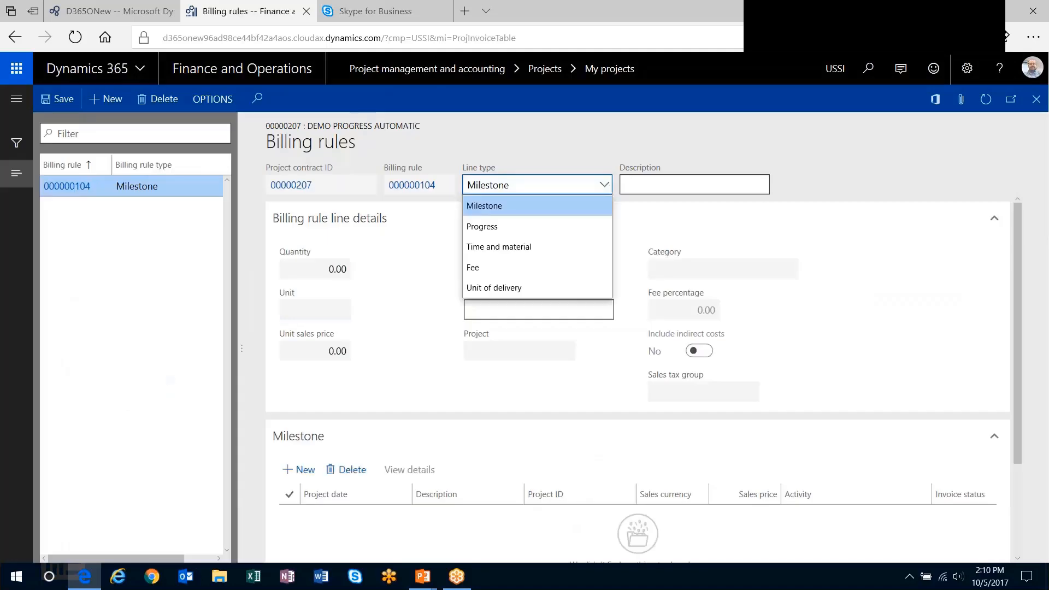
pyautogui.click(524, 228)
pyautogui.click(651, 183)
pyautogui.write('Automat')
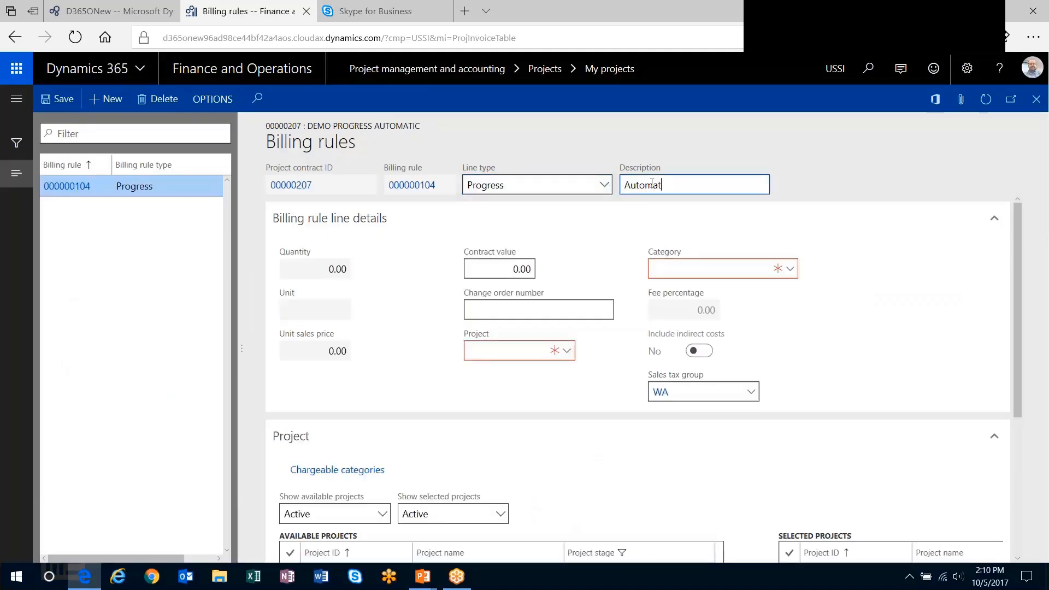
# - Set the billing rule's contract value to 25,000
pyautogui.press('Tab')
pyautogui.press('Tab')
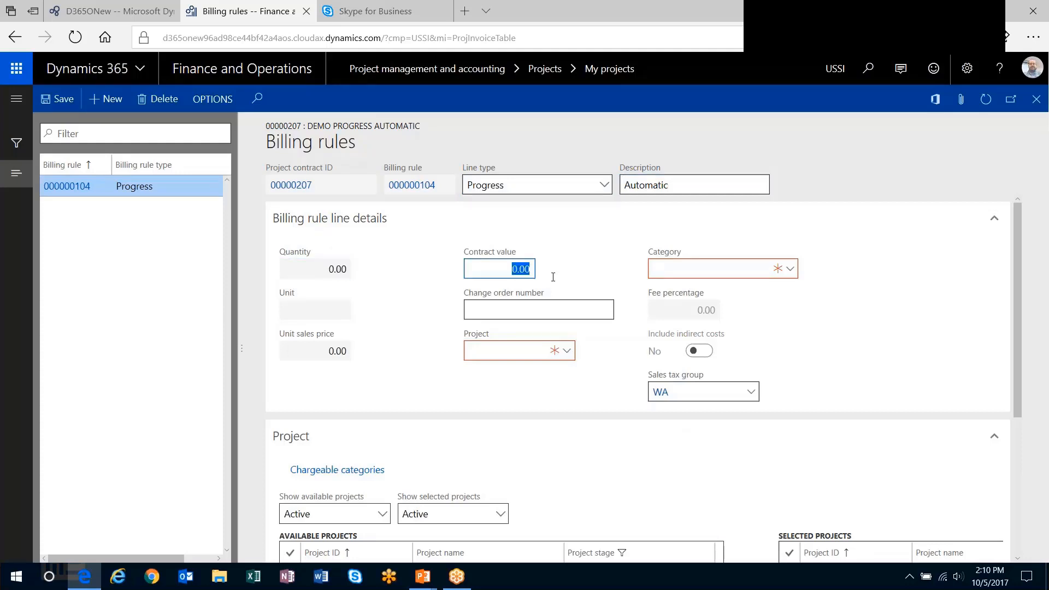
pyautogui.write('1500')
pyautogui.write('2500')
pyautogui.write('0')
pyautogui.press('Tab')
# - Assign the Demo Progress Automatic project and the Fee category to the billing rule
pyautogui.click(521, 352)
pyautogui.click(566, 353)
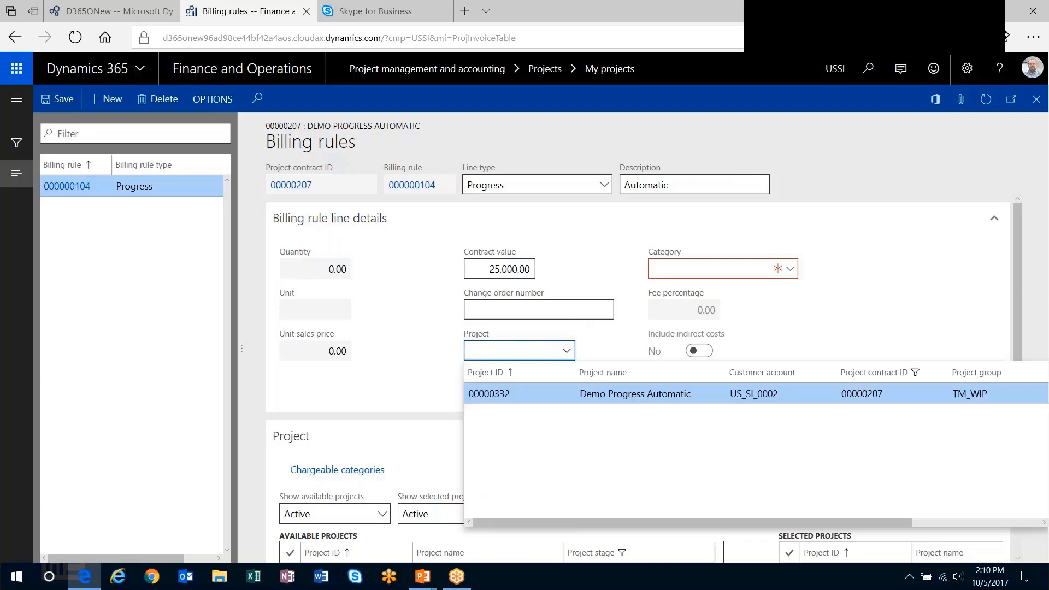
pyautogui.click(519, 394)
pyautogui.click(790, 270)
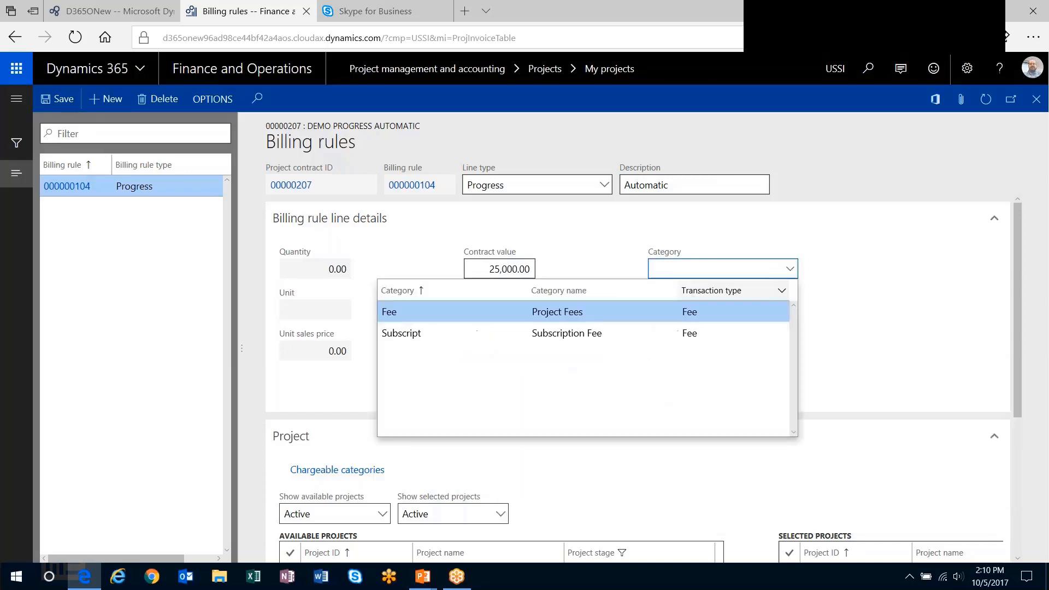
pyautogui.click(689, 312)
# - Move Demo Progress Automatic from the available projects to the billing rule's selected projects
pyautogui.moveTo(1017, 238); pyautogui.dragTo(1032, 309)
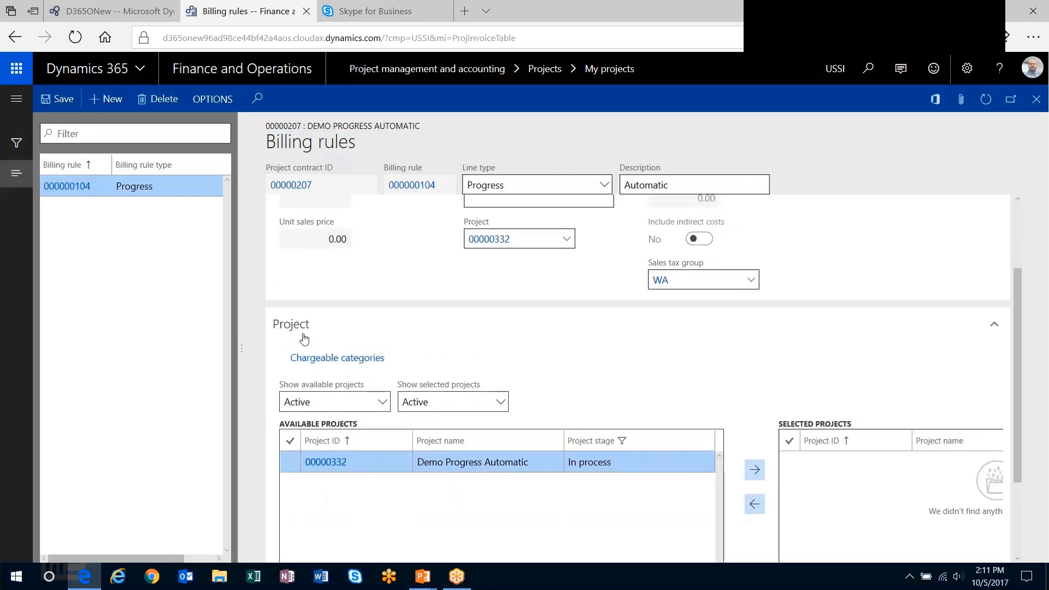
pyautogui.click(402, 472)
pyautogui.click(754, 470)
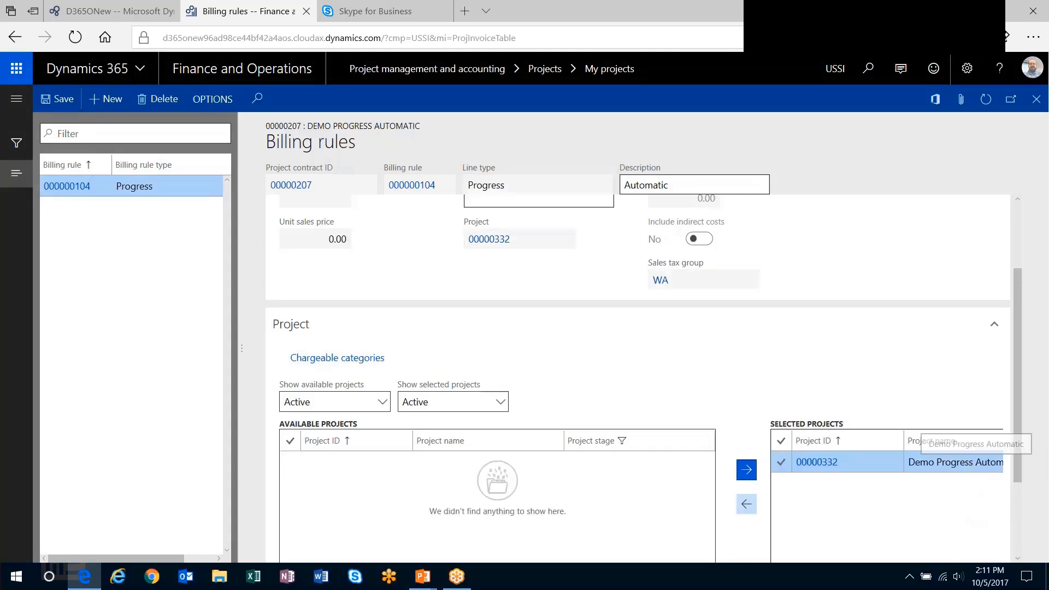
# - Add the PM category to the billing rule's chargeable categories and return to the project contract
pyautogui.click(367, 363)
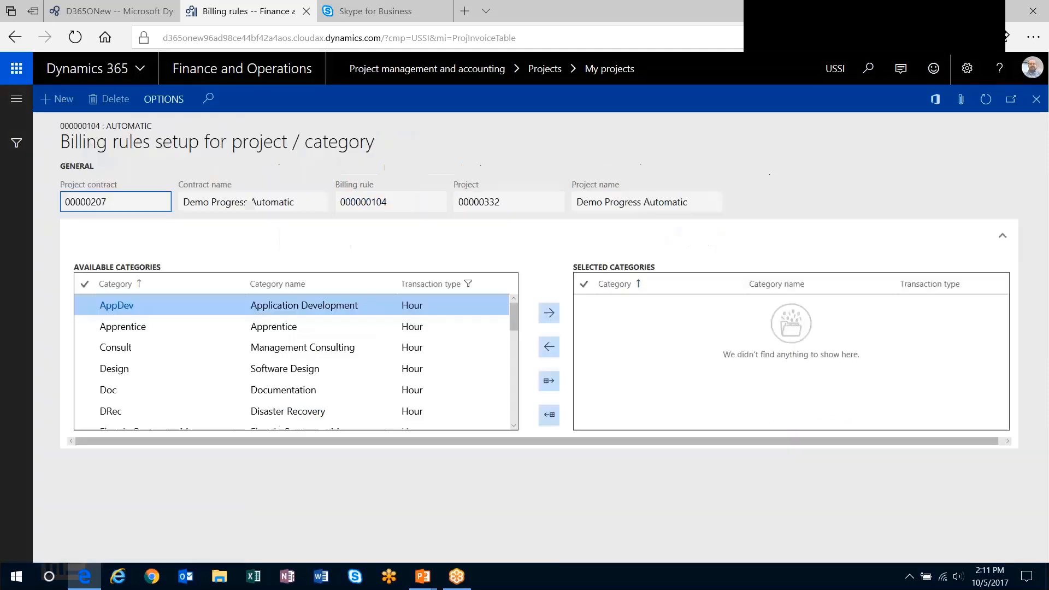
pyautogui.scroll(-6, 514, 407)
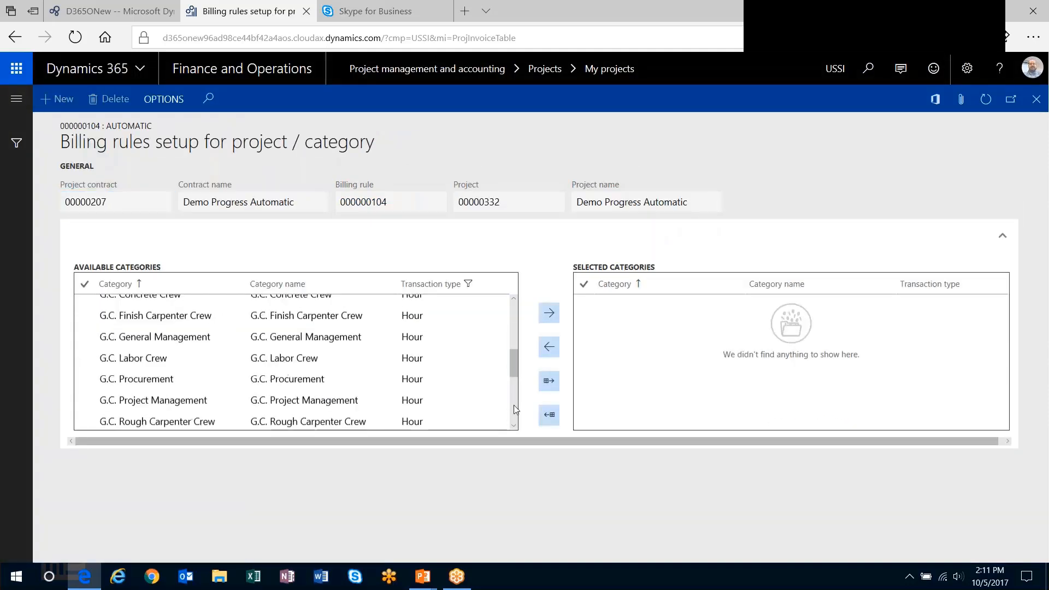
pyautogui.scroll(-4, 514, 407)
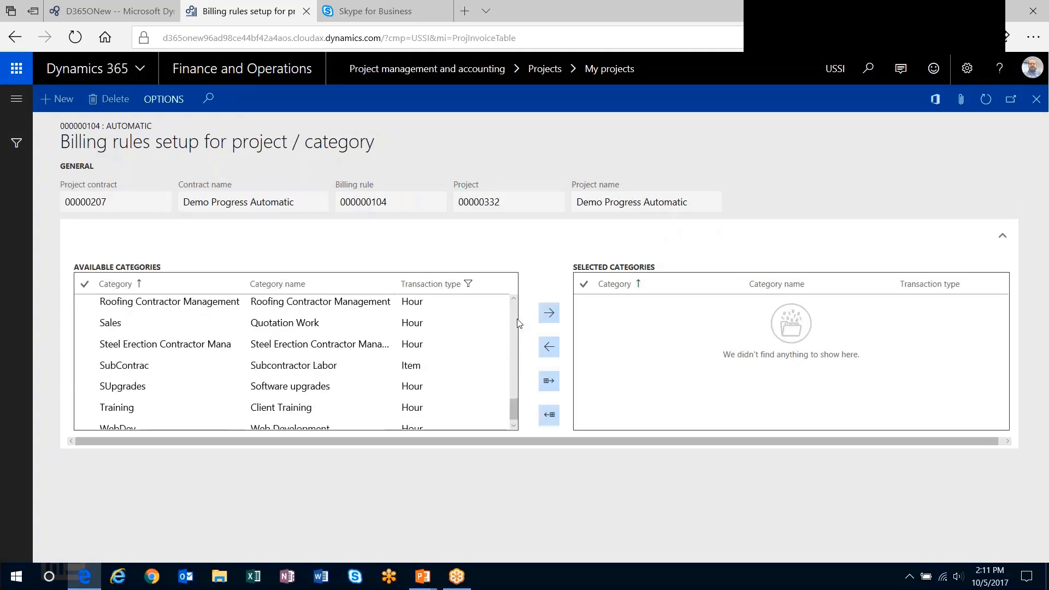
pyautogui.scroll(2, 263, 360)
pyautogui.click(263, 359)
pyautogui.scroll(1, 263, 361)
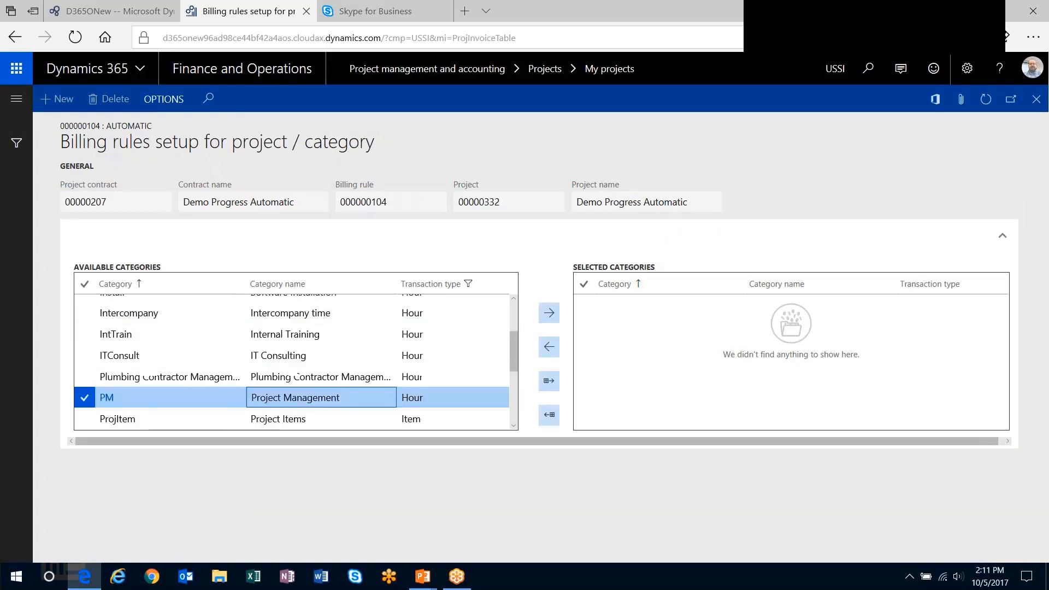
pyautogui.click(548, 312)
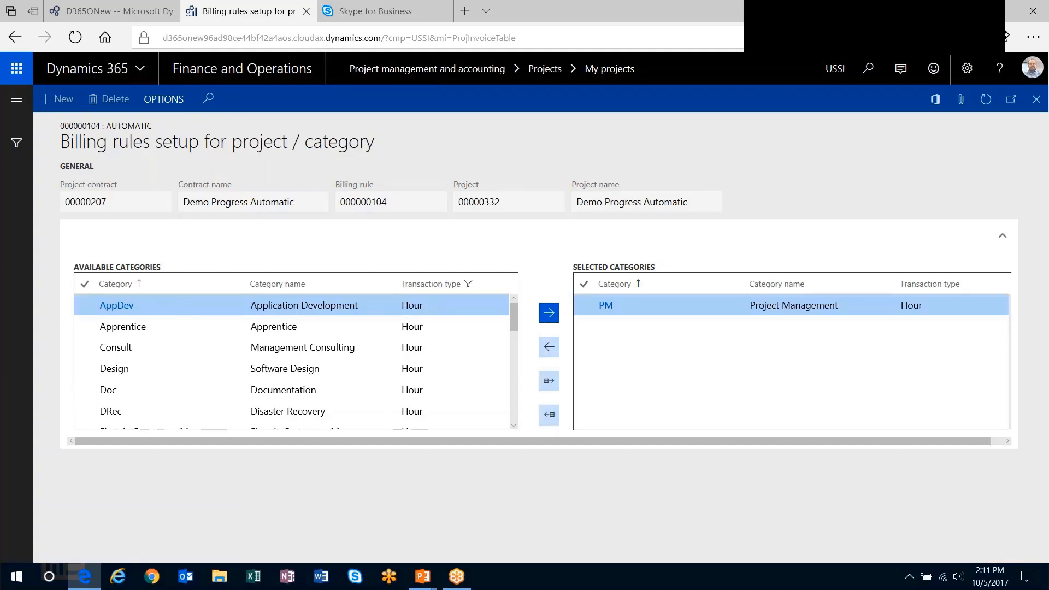
pyautogui.click(1036, 99)
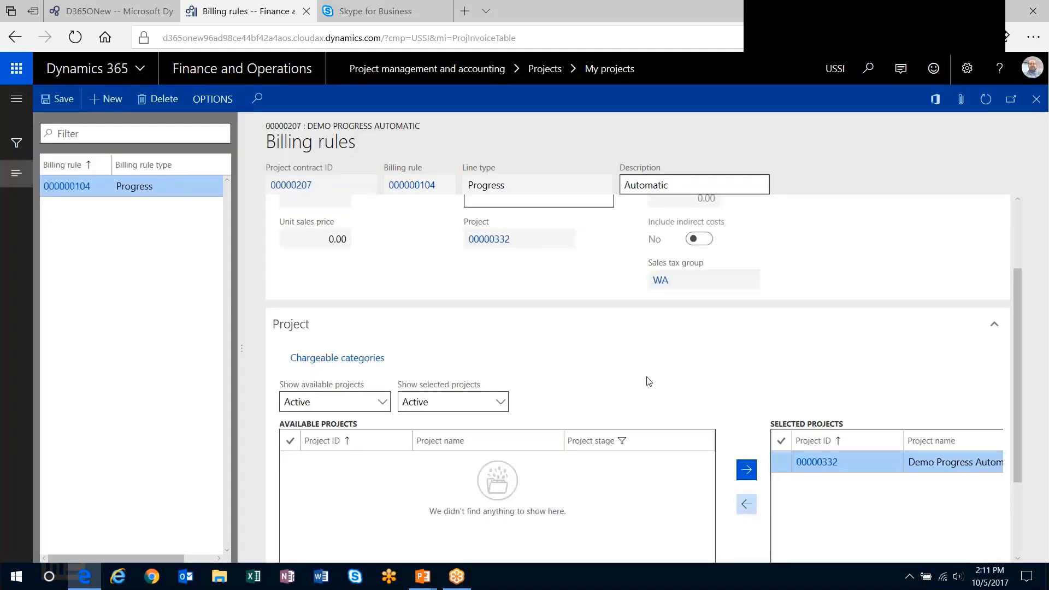
pyautogui.moveTo(1017, 312); pyautogui.dragTo(1028, 212)
pyautogui.click(1035, 99)
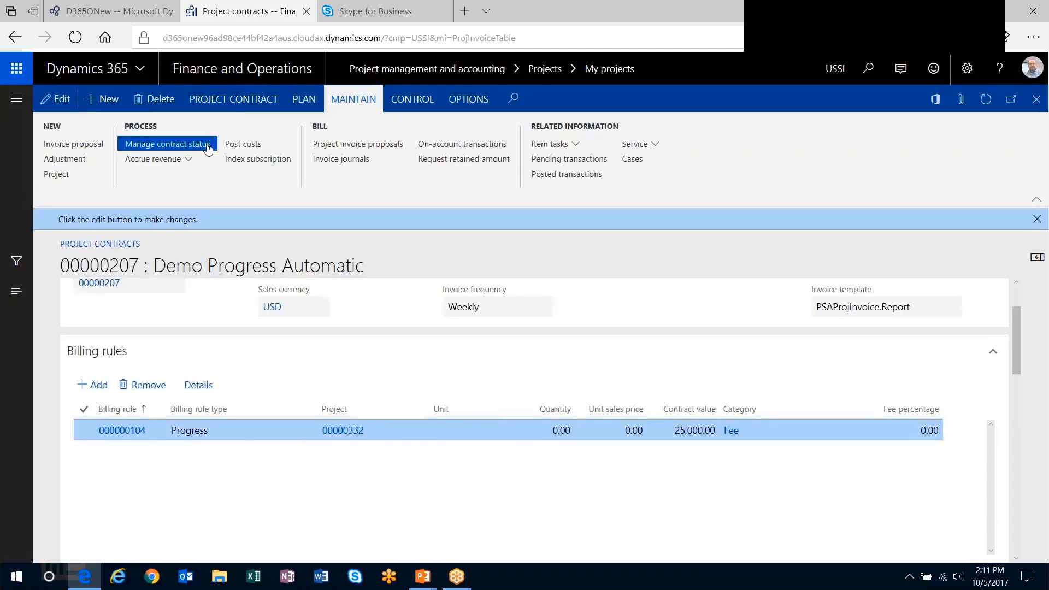
# - Examine the Automatic progress billing rule in the contract status and return to the contract
pyautogui.click(167, 144)
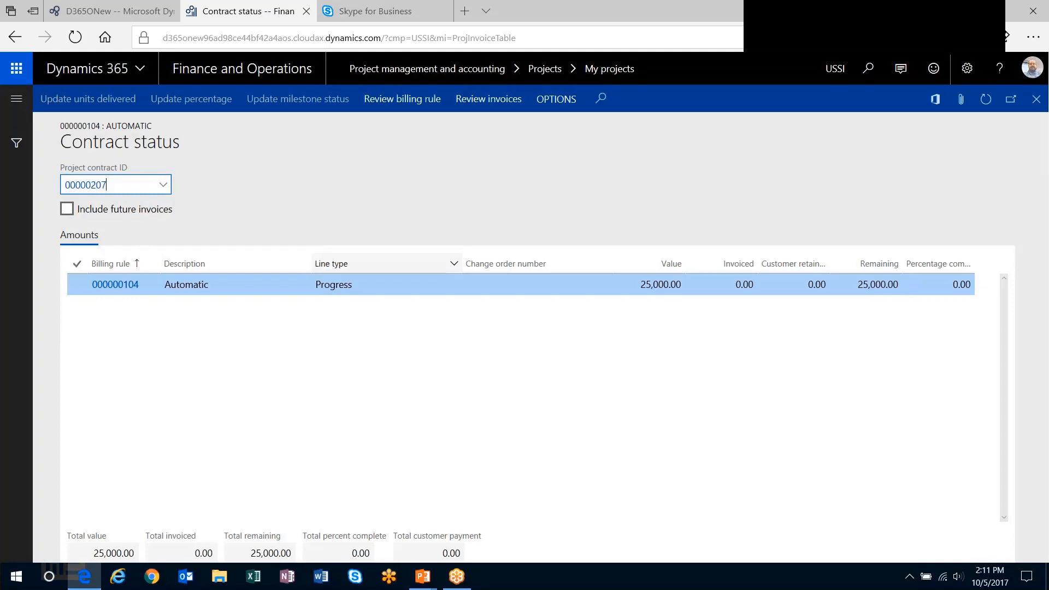
pyautogui.click(422, 288)
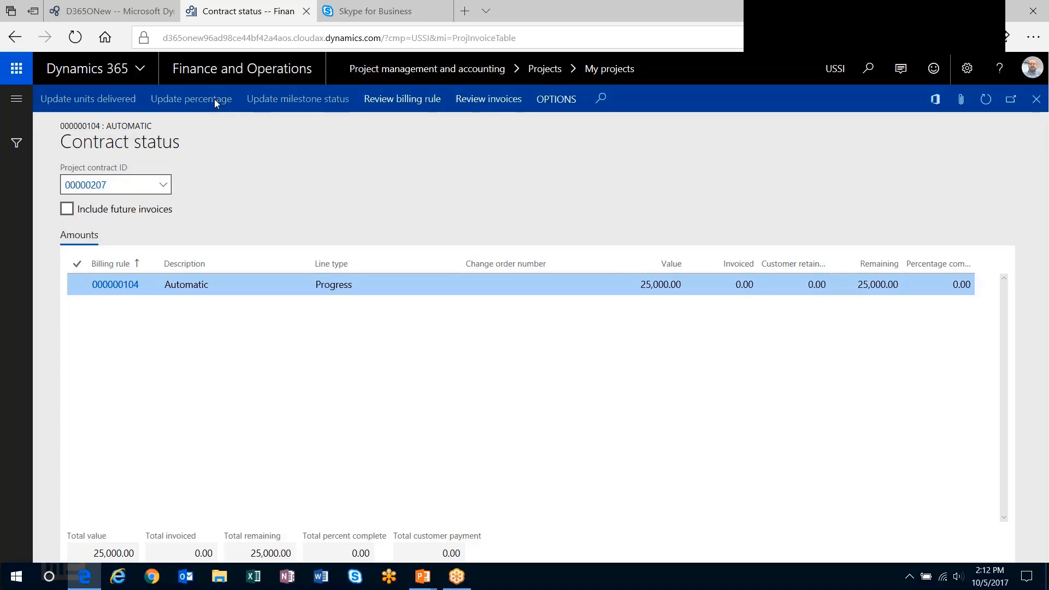
pyautogui.click(1036, 99)
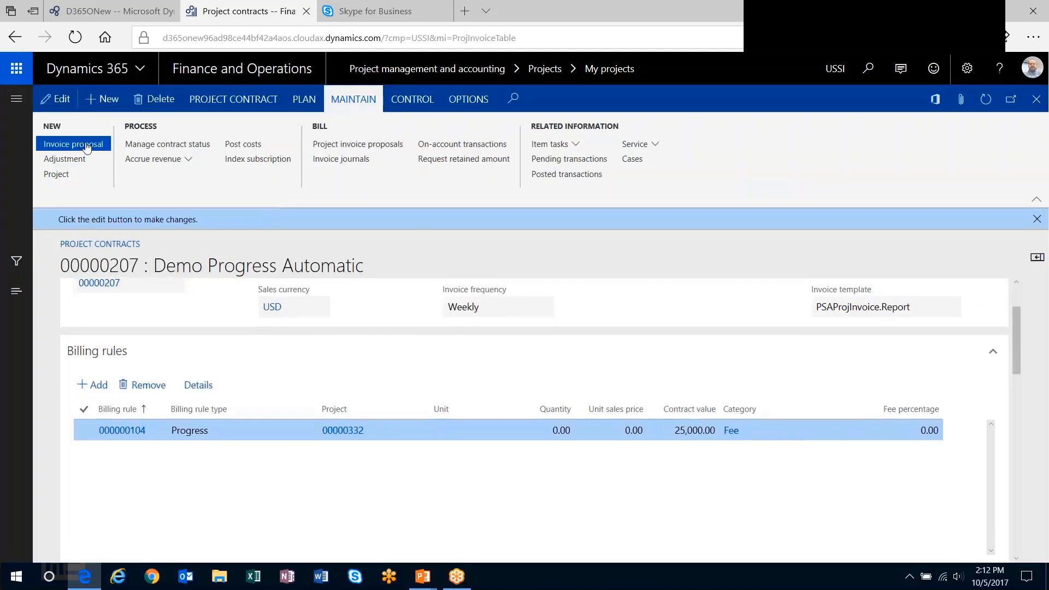
# - Start an invoice proposal for the project contract and review the Automatic billing rule's value, invoice amount and available amount
pyautogui.click(73, 143)
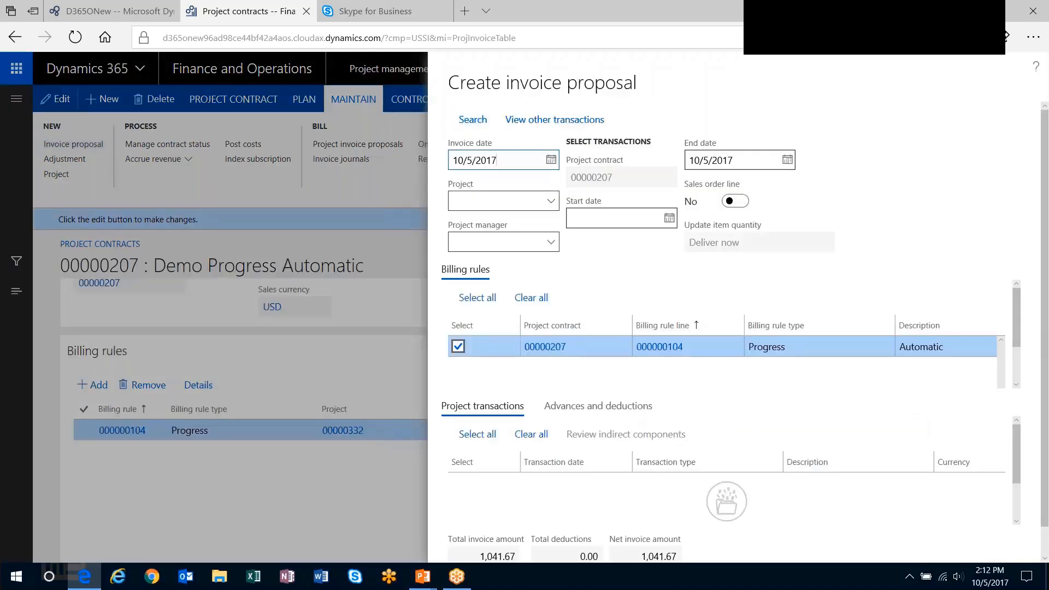
pyautogui.scroll(-2, 725, 366)
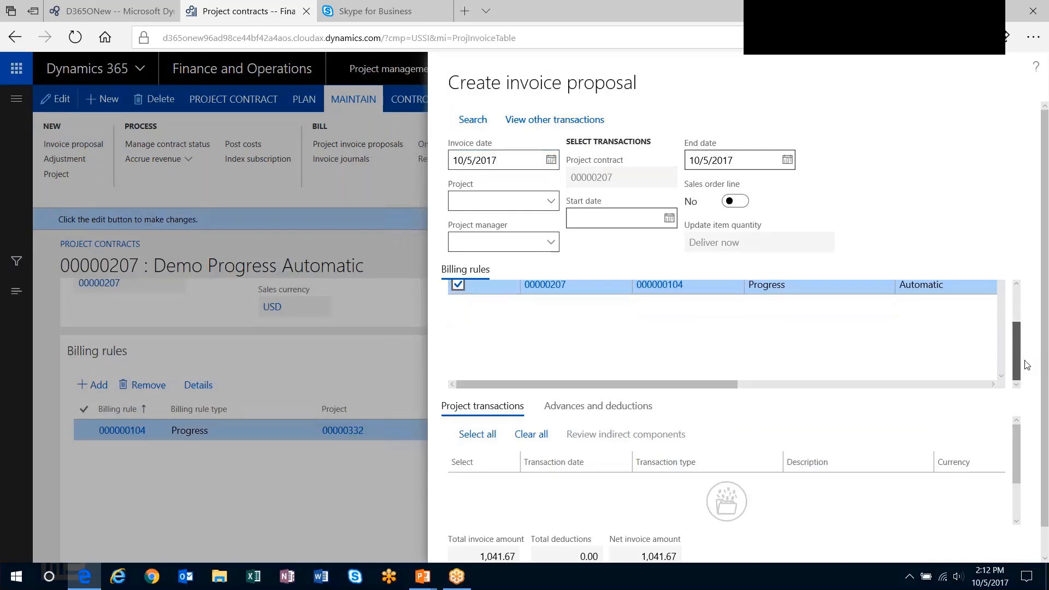
pyautogui.moveTo(726, 384); pyautogui.dragTo(950, 391)
pyautogui.moveTo(1014, 357); pyautogui.dragTo(1015, 325)
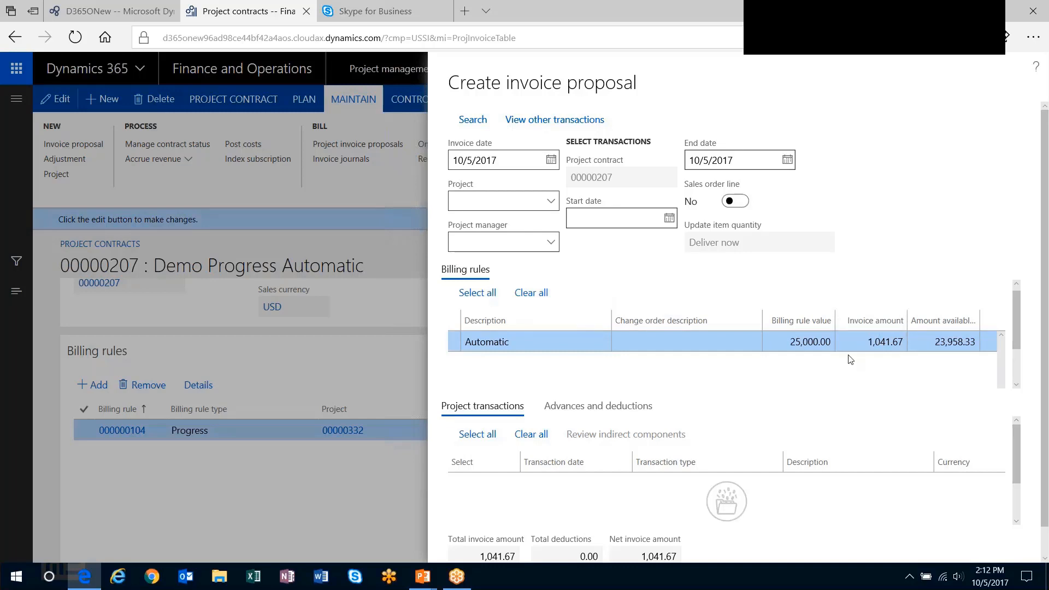
pyautogui.click(969, 23)
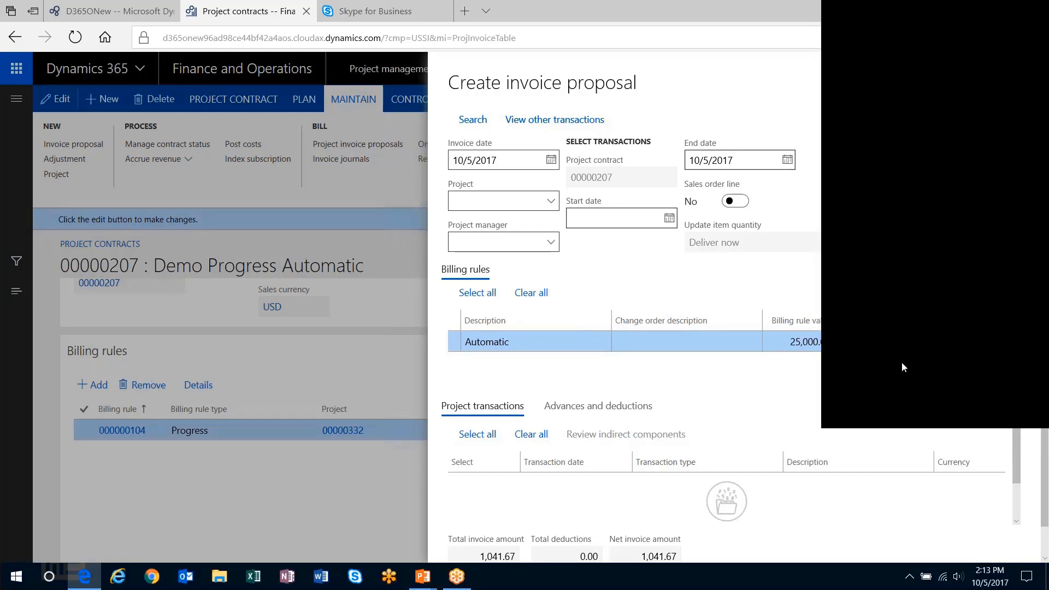
pyautogui.click(1008, 18)
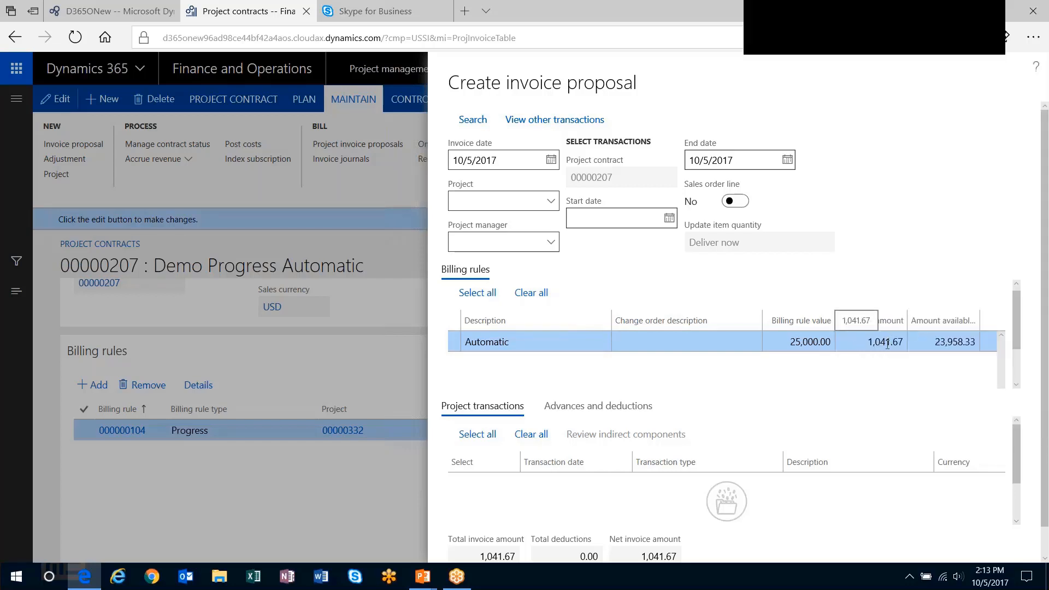
# - Switch to Excel, create a blank workbook and enter the heading Hours in D6 with 25 below it
pyautogui.click(252, 576)
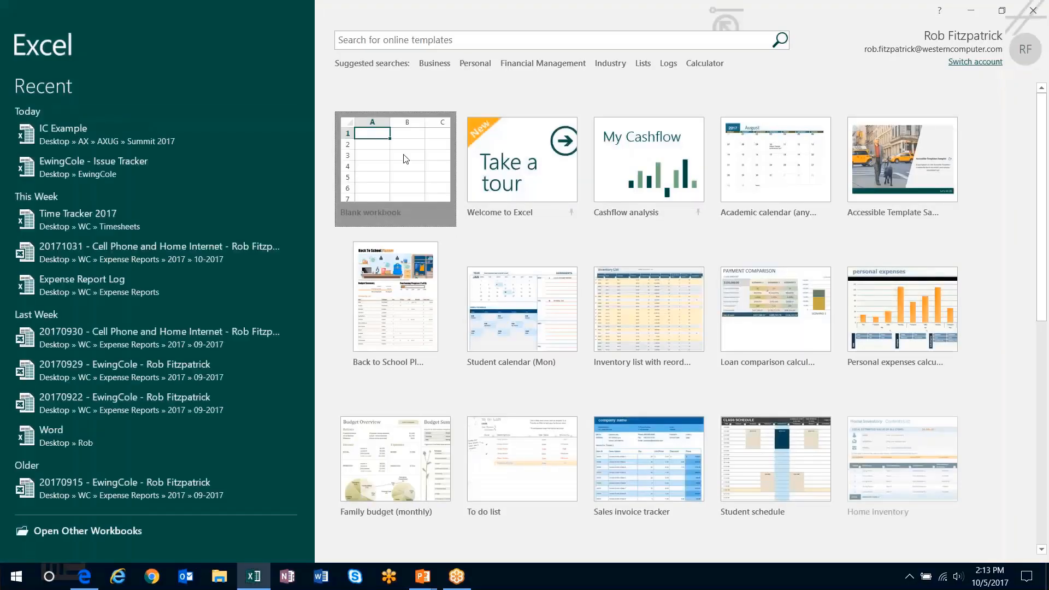
pyautogui.click(405, 158)
pyautogui.click(178, 244)
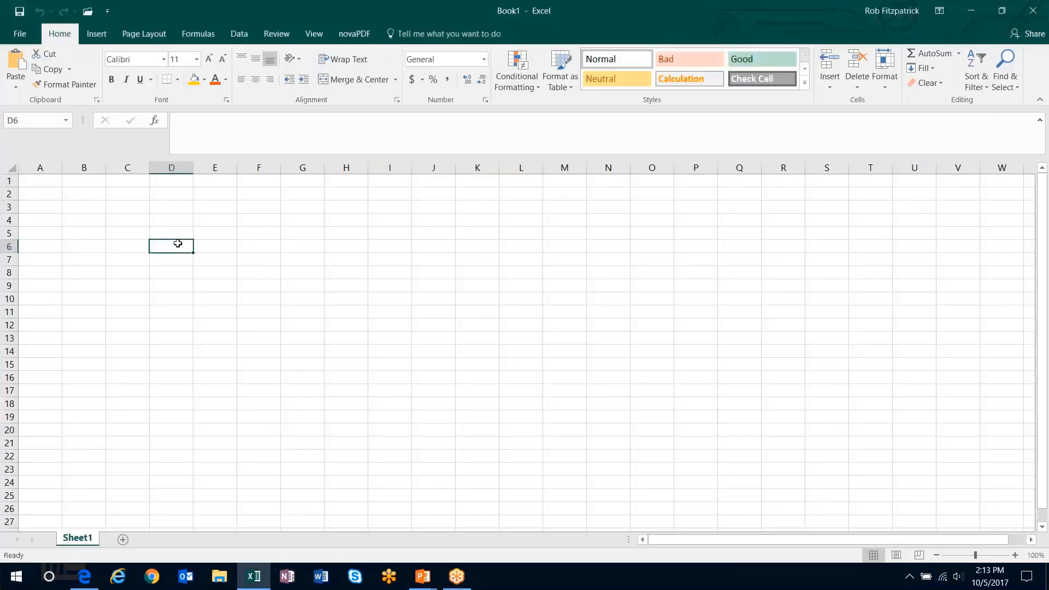
pyautogui.write('Hours')
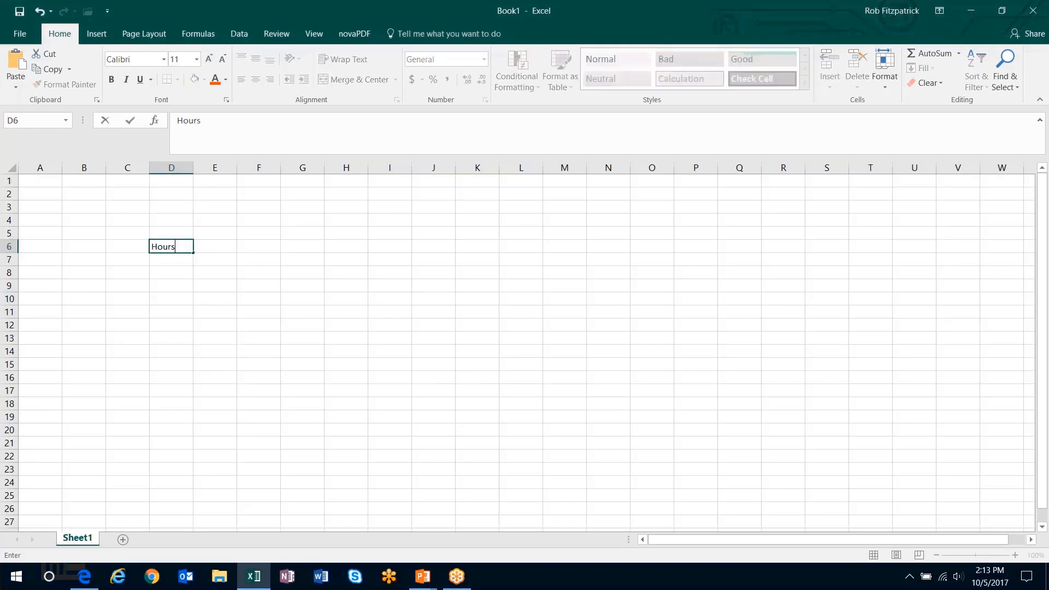
pyautogui.press('Return')
pyautogui.write('25')
# - Add the heading Cost Price in E6 with 25 below it
pyautogui.press('Up')
pyautogui.press('Right')
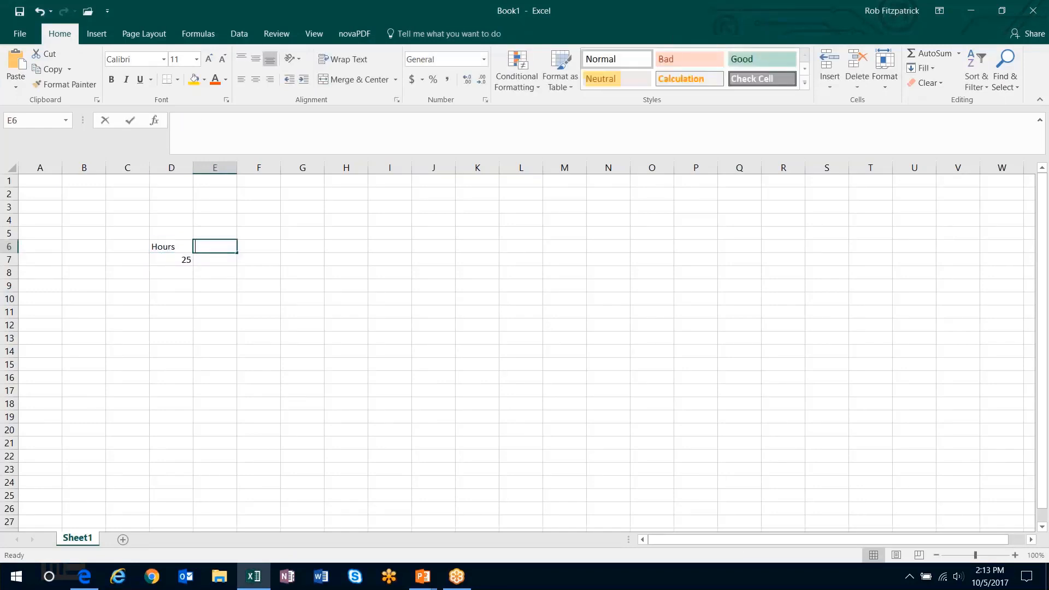
pyautogui.write('Cost Price')
pyautogui.press('Return')
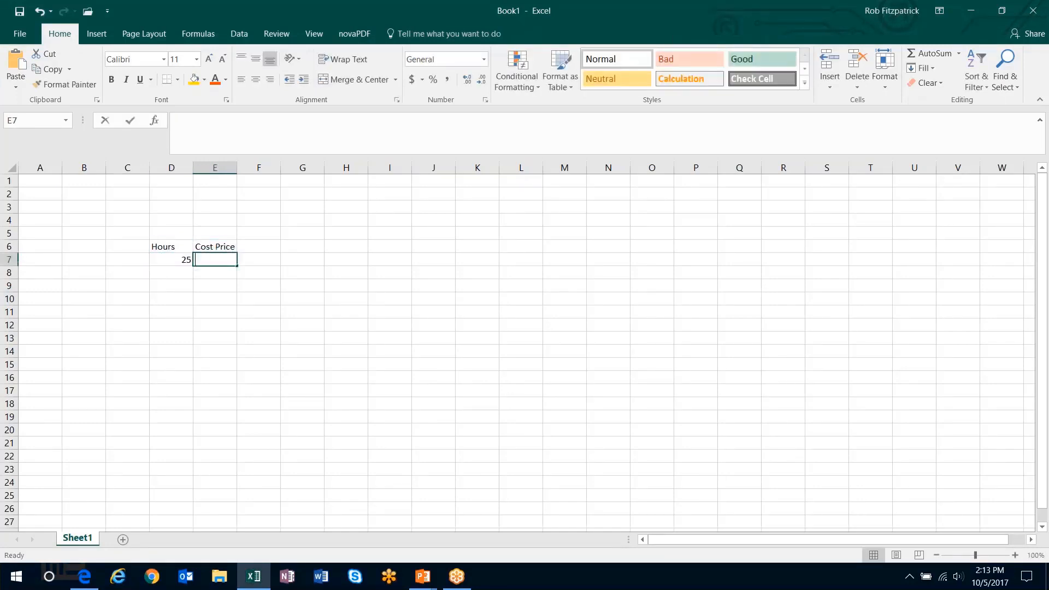
pyautogui.write('25')
# - Add the heading Total in F6 and multiply hours by cost price in F7 with =D7*E7
pyautogui.press('Up')
pyautogui.press('Right')
pyautogui.write('Total')
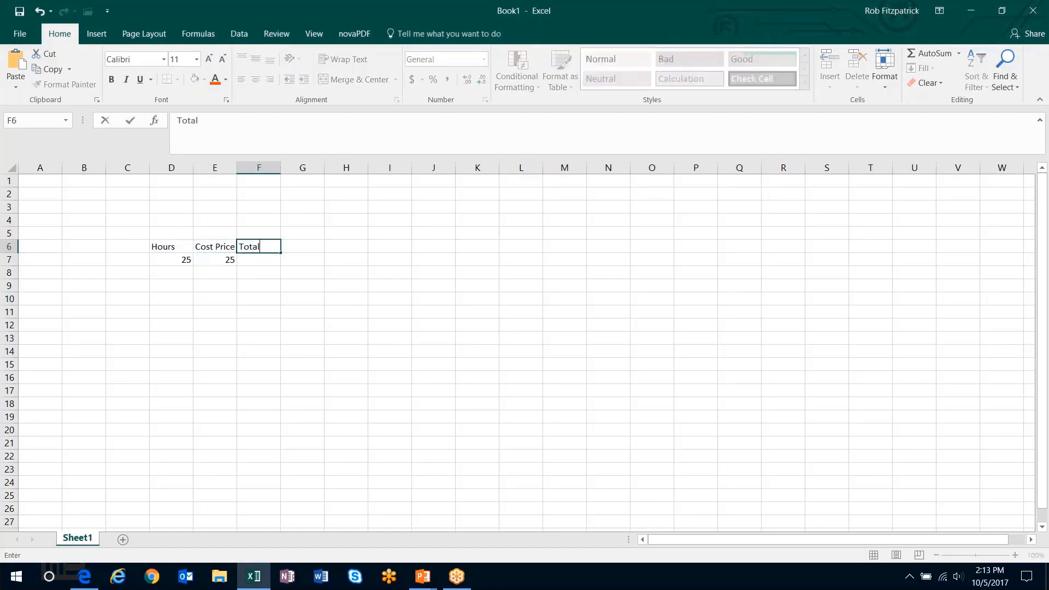
pyautogui.press('Return')
pyautogui.write('=')
pyautogui.press('Left')
pyautogui.write('*')
pyautogui.press('Left')
pyautogui.press('Left')
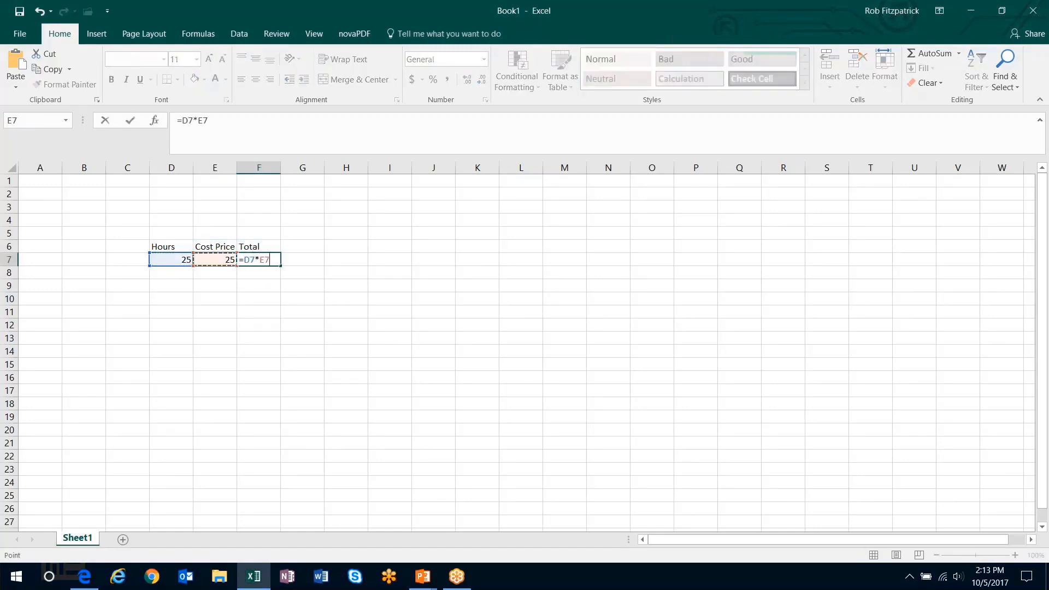
pyautogui.press('Return')
# - Add the heading Budget in G6 with 15000 below it
pyautogui.press('Up')
pyautogui.press('Up')
pyautogui.press('Right')
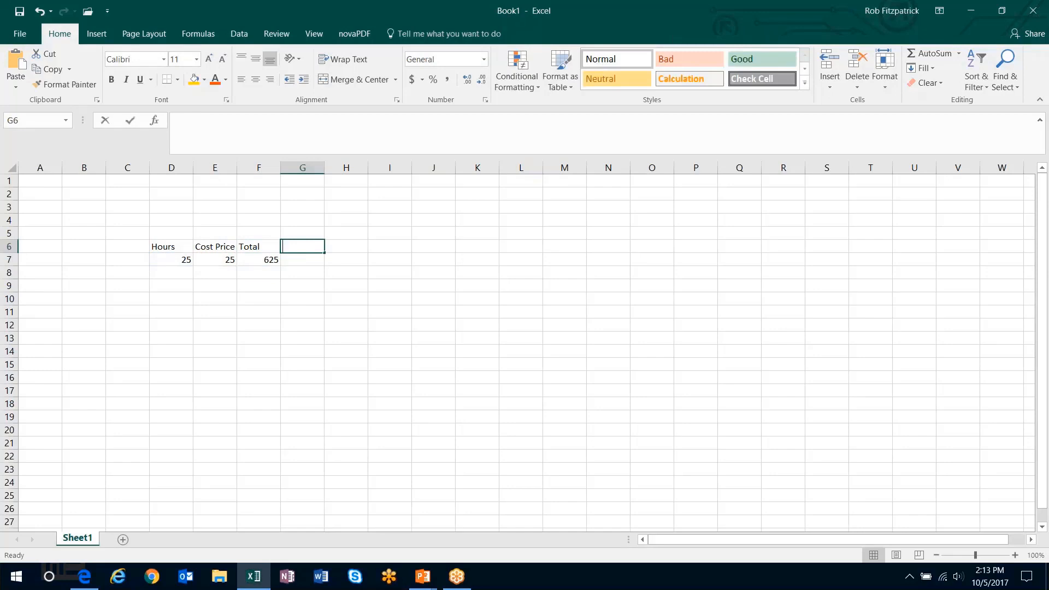
pyautogui.write('Budget')
pyautogui.press('Return')
pyautogui.write('15')
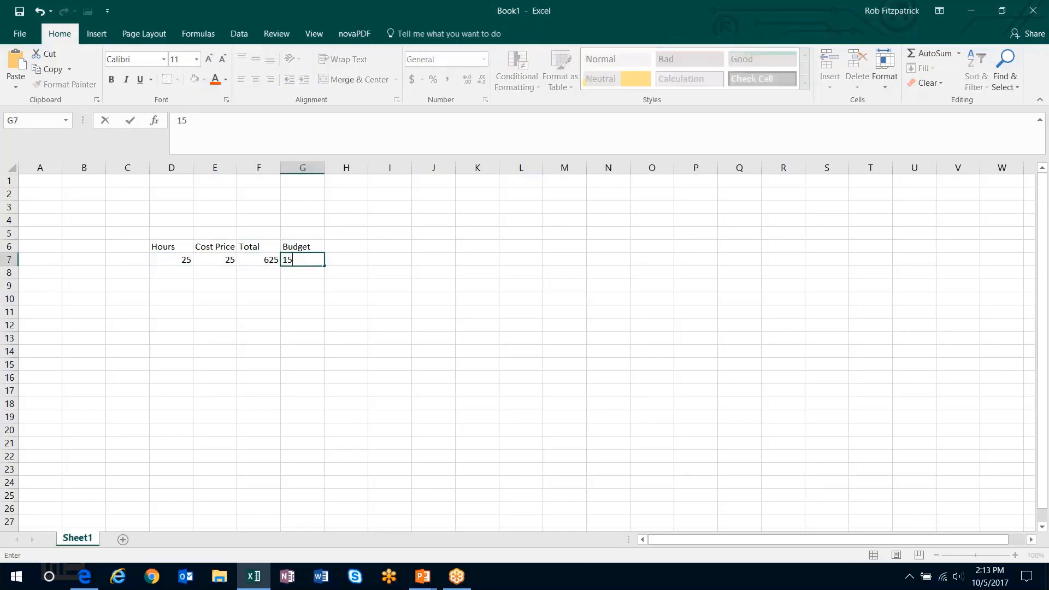
pyautogui.write('000')
pyautogui.press('Tab')
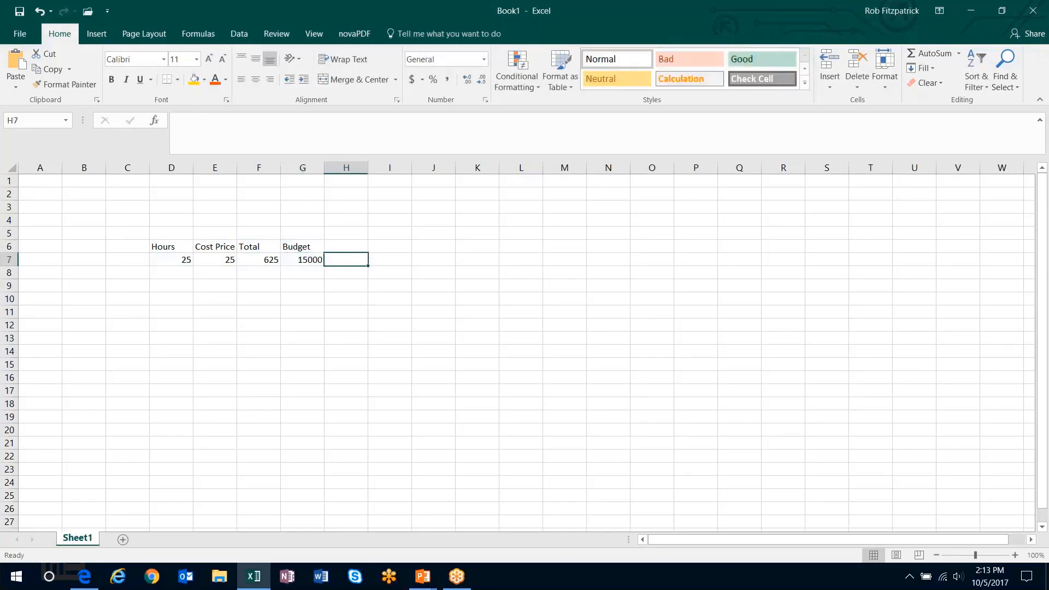
# - Add the heading %Complete in H6 and divide the total by the budget in H7 with =F7/G7
pyautogui.press('Up')
pyautogui.write('%C')
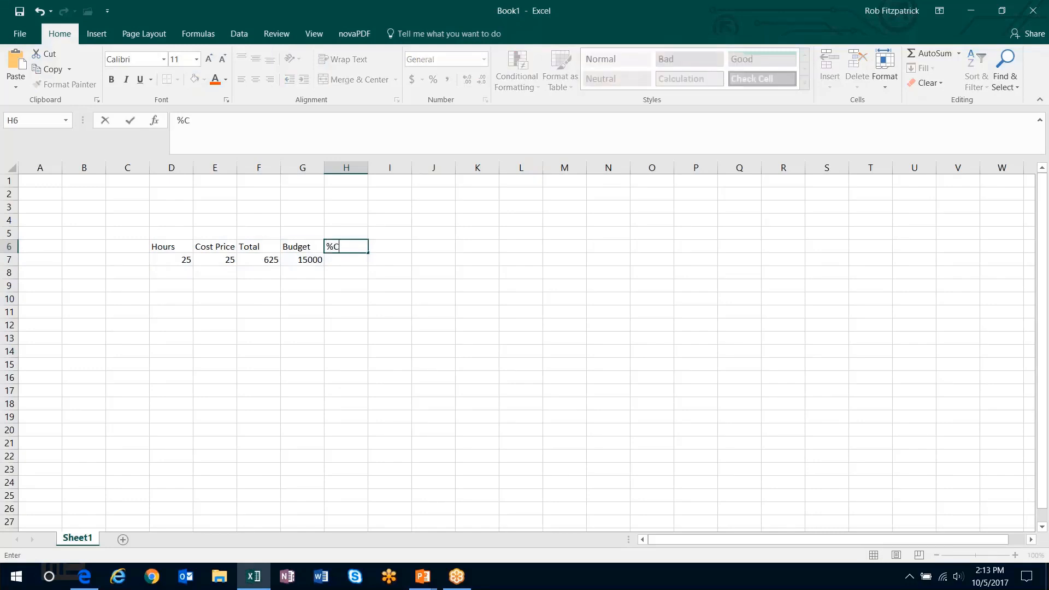
pyautogui.write('ompletet')
pyautogui.press('Return')
pyautogui.write('=')
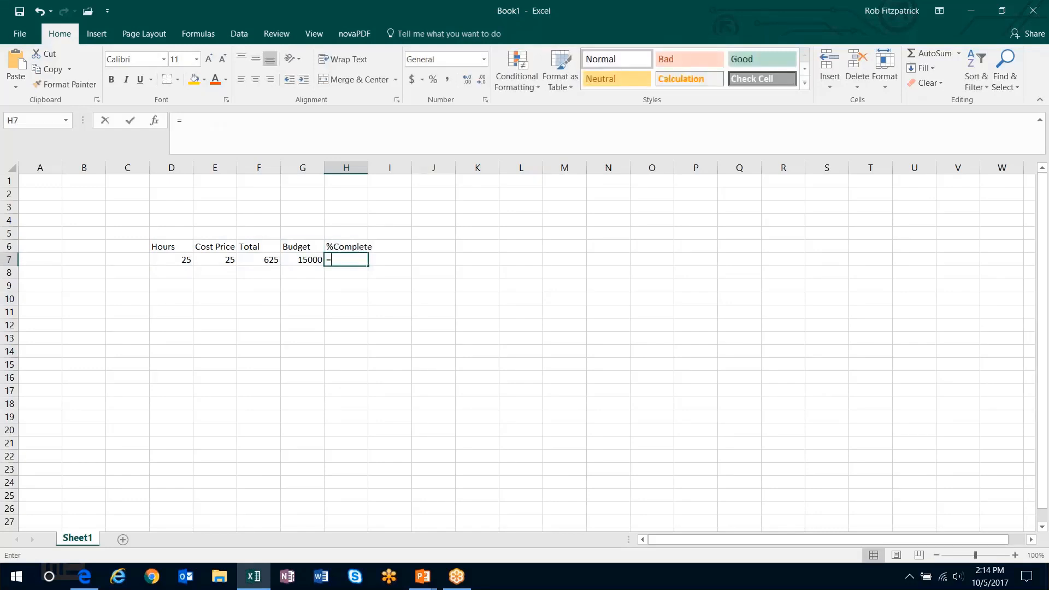
pyautogui.press('Left')
pyautogui.press('Left')
pyautogui.write('/')
pyautogui.press('Left')
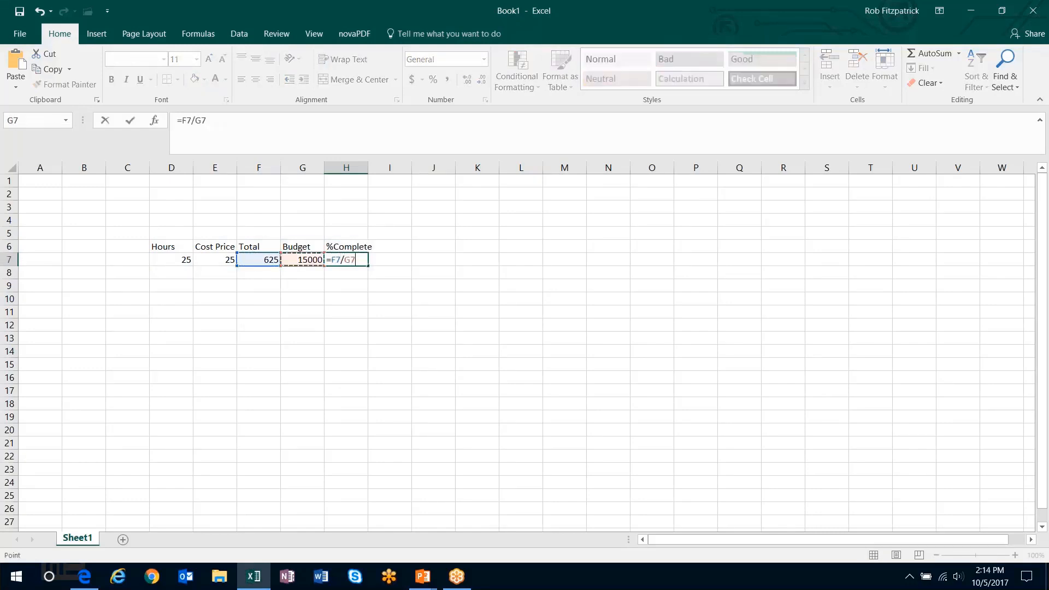
pyautogui.press('Return')
# - Add the heading CV in I6 with a contract value of 25000 below it
pyautogui.press('Up')
pyautogui.press('Right')
pyautogui.press('Up')
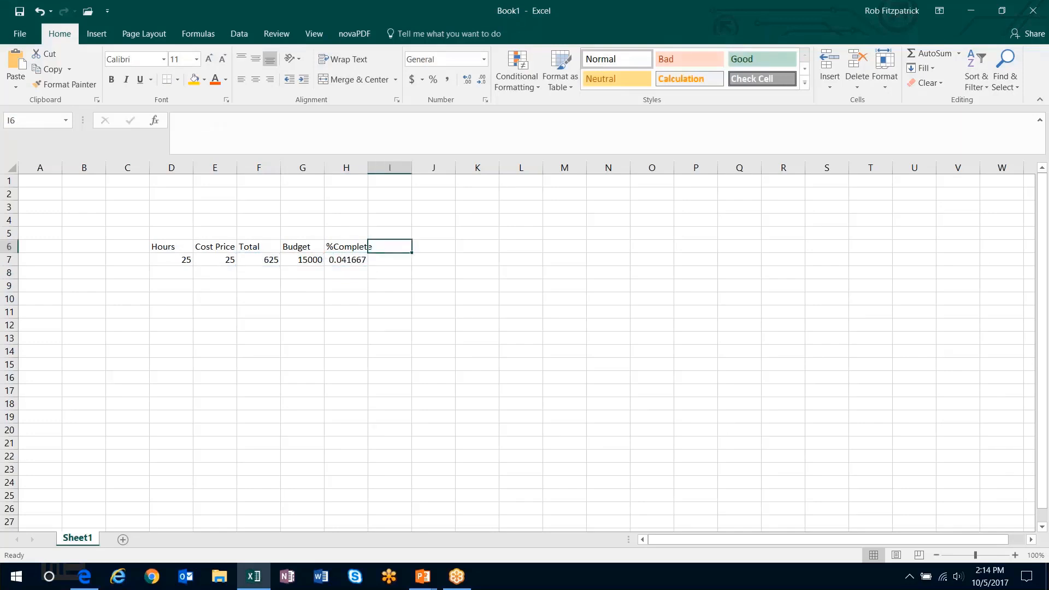
pyautogui.write('CV')
pyautogui.press('Return')
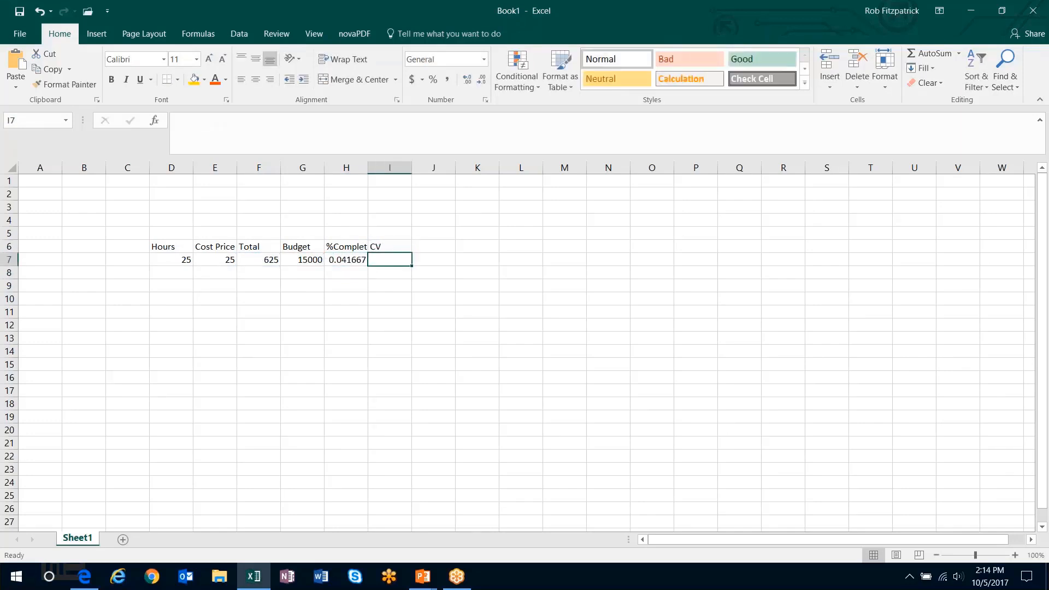
pyautogui.write('25000')
# - Calculate the invoice amount in J7 by multiplying percent complete by contract value with =H7*I7
pyautogui.press('Right')
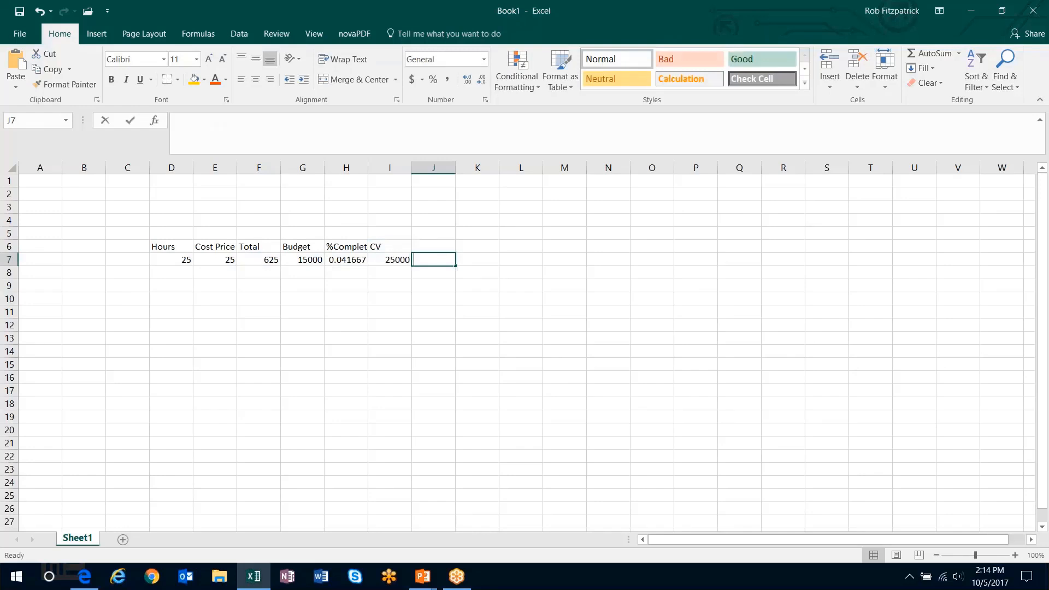
pyautogui.write('=')
pyautogui.press('Left')
pyautogui.press('Left')
pyautogui.write('*')
pyautogui.press('Left')
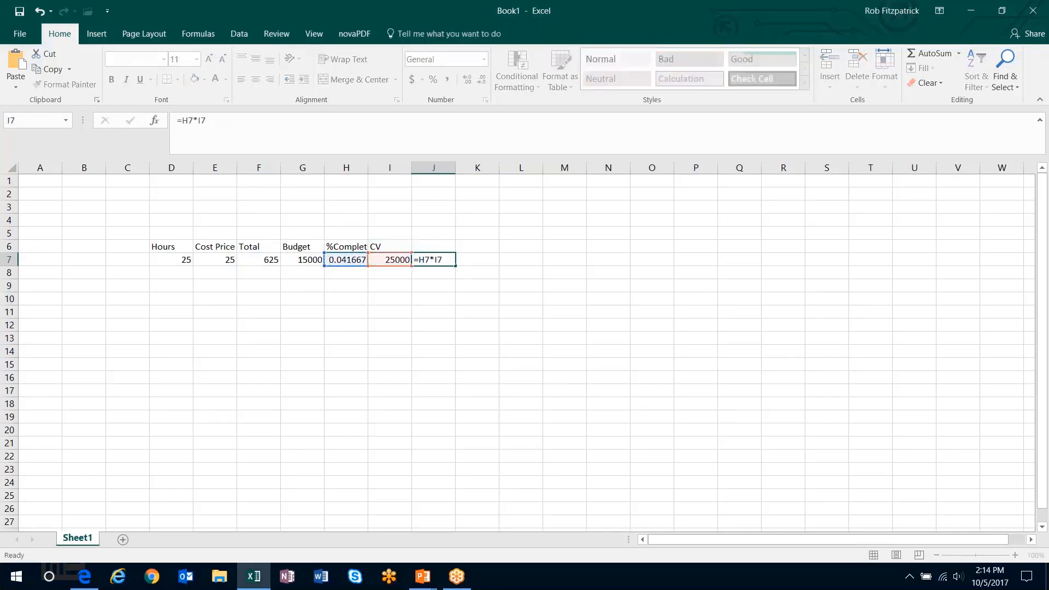
pyautogui.press('Return')
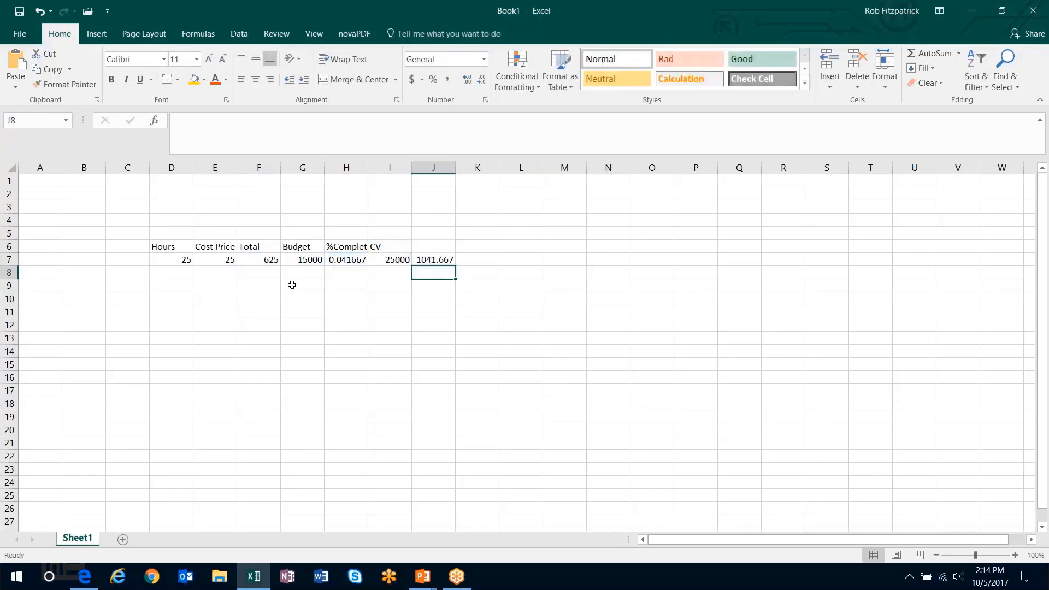
pyautogui.click(435, 260)
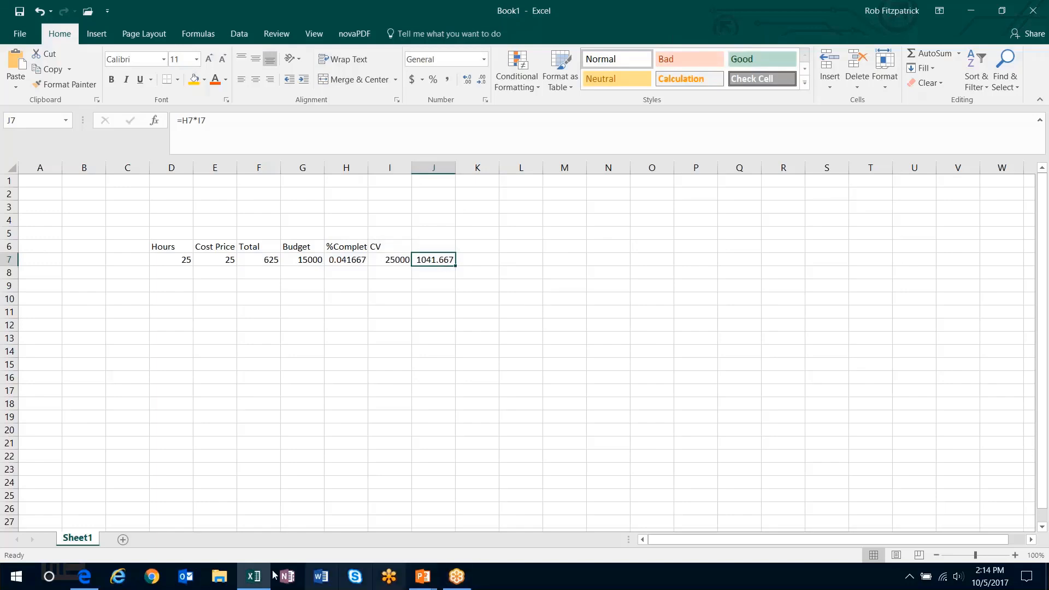
# - Switch back to Dynamics 365 in the browser and create the invoice proposal for the Automatic billing rule
pyautogui.click(84, 576)
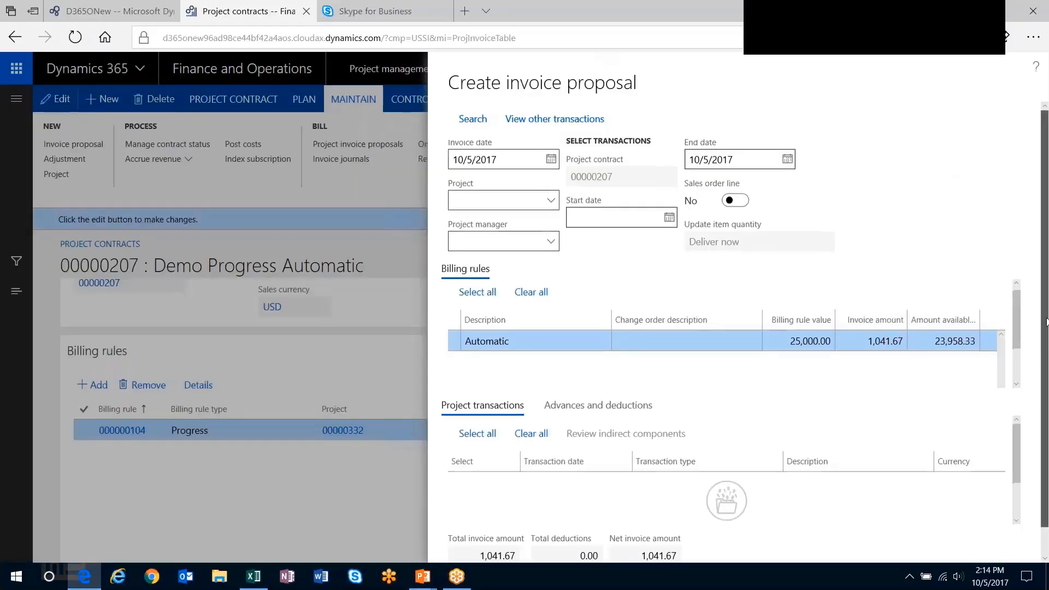
pyautogui.scroll(-1, 1045, 309)
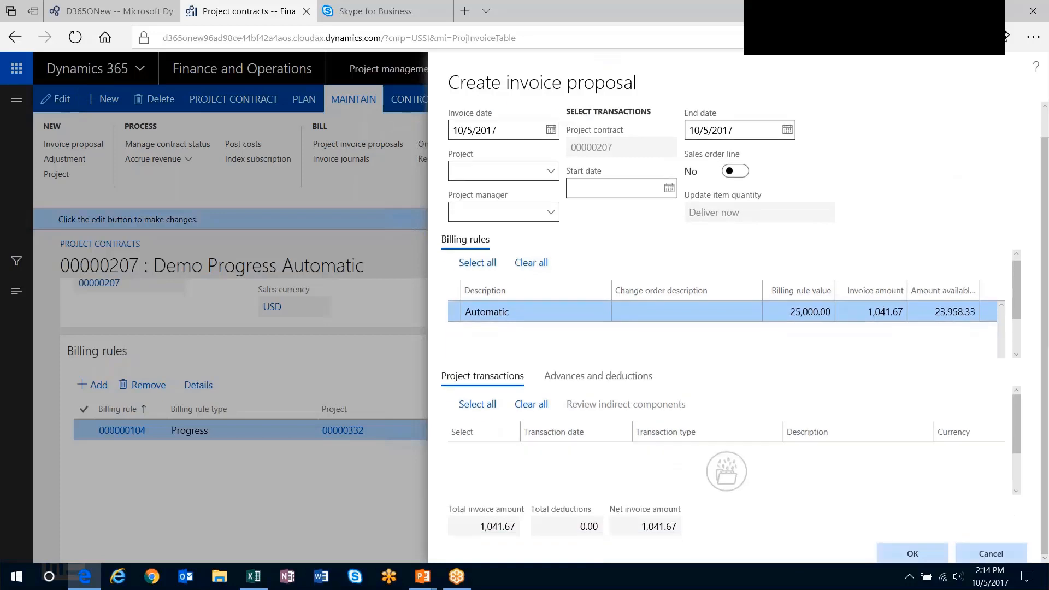
pyautogui.click(900, 548)
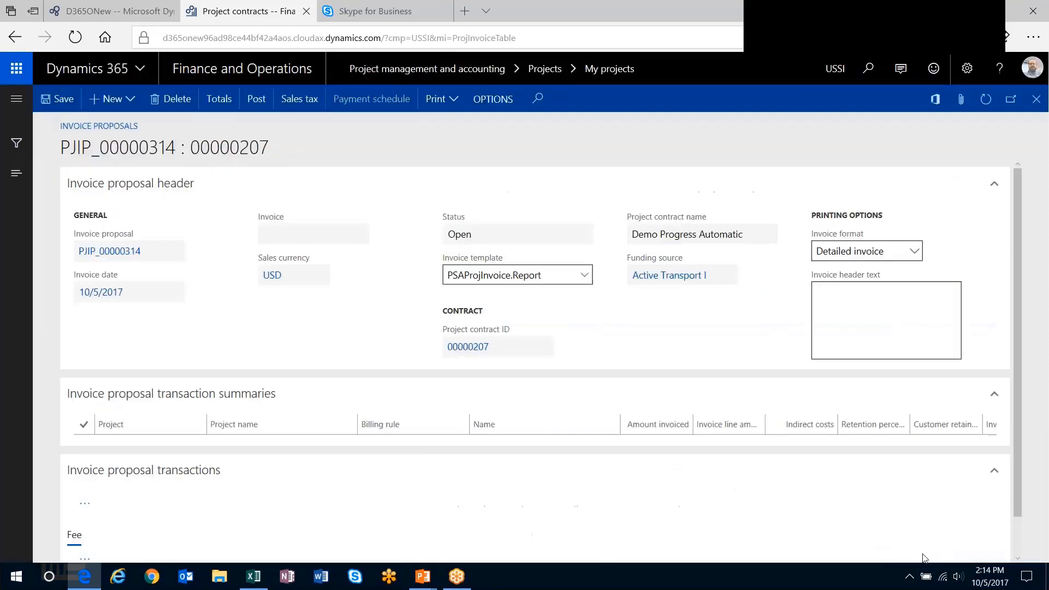
# - Post the invoice proposal without printing it
pyautogui.click(256, 99)
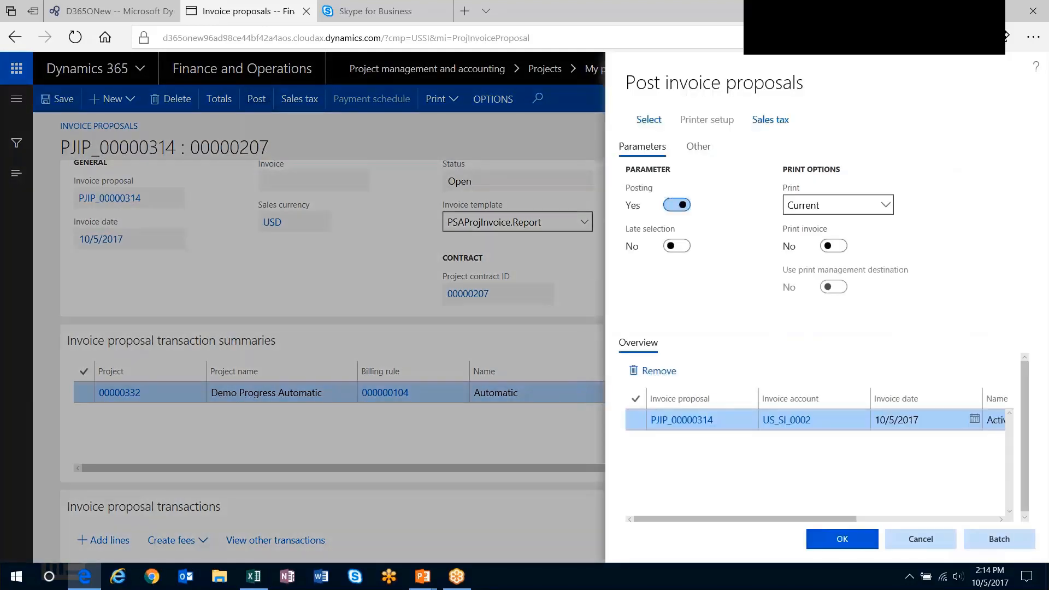
pyautogui.click(842, 539)
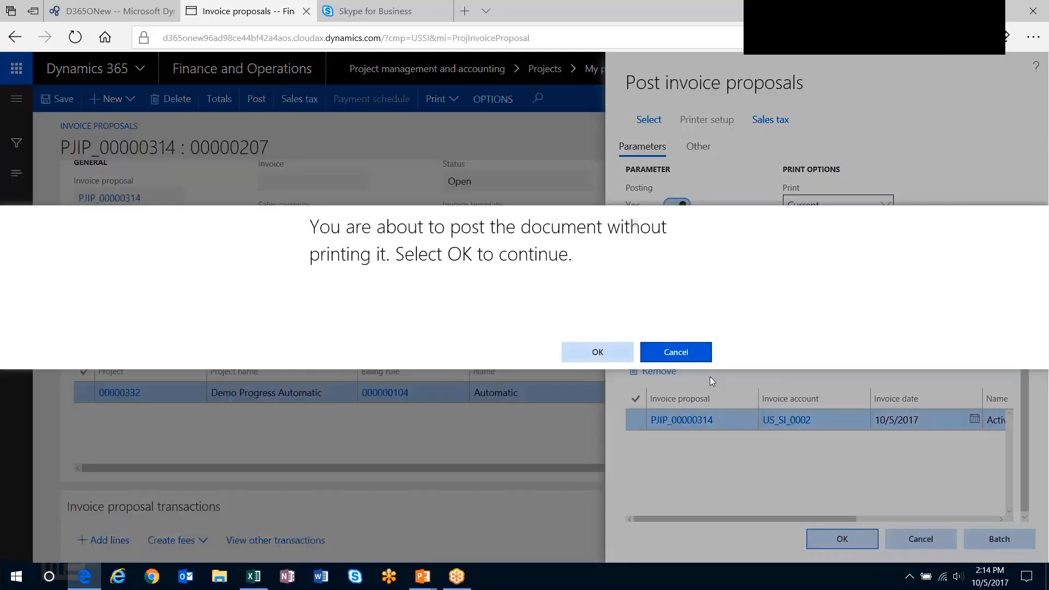
pyautogui.click(612, 353)
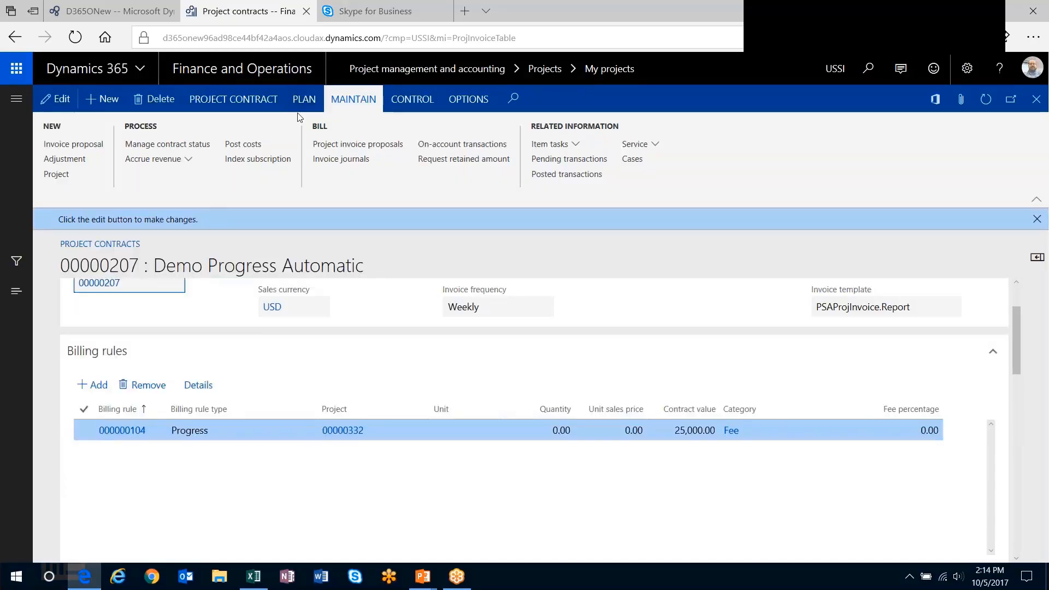
# - Check the invoiced and remaining amounts in the contract status and return to the Demo Progress Automatic project
pyautogui.click(164, 144)
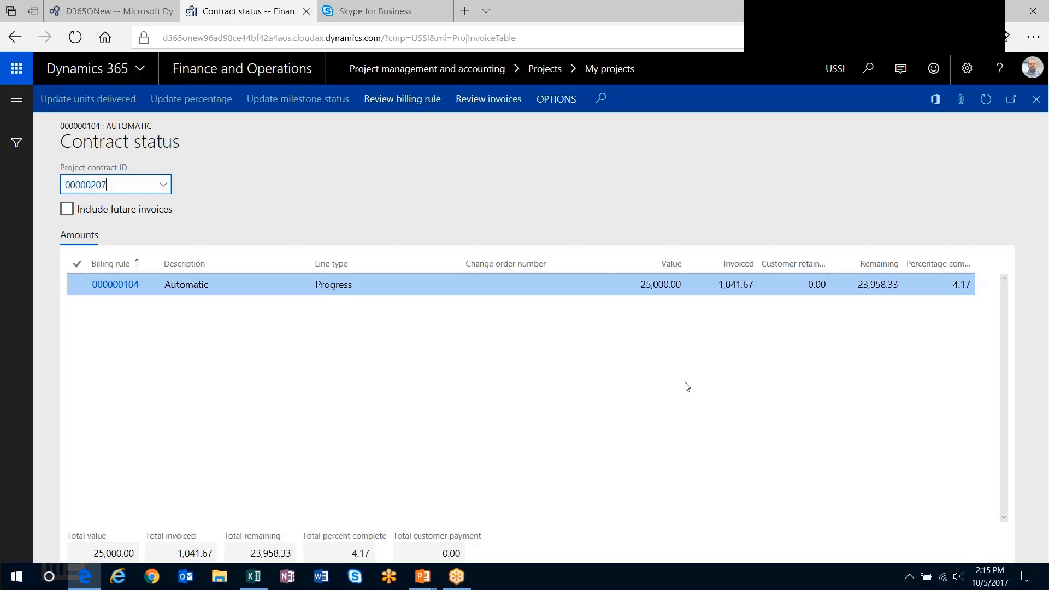
pyautogui.click(1035, 98)
pyautogui.click(1035, 99)
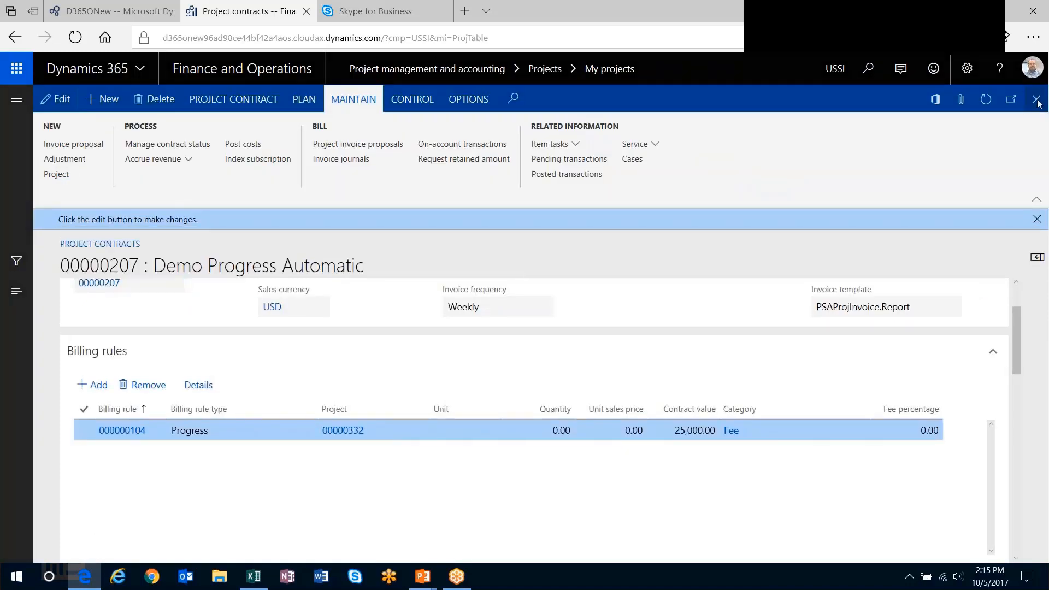
pyautogui.press('Escape')
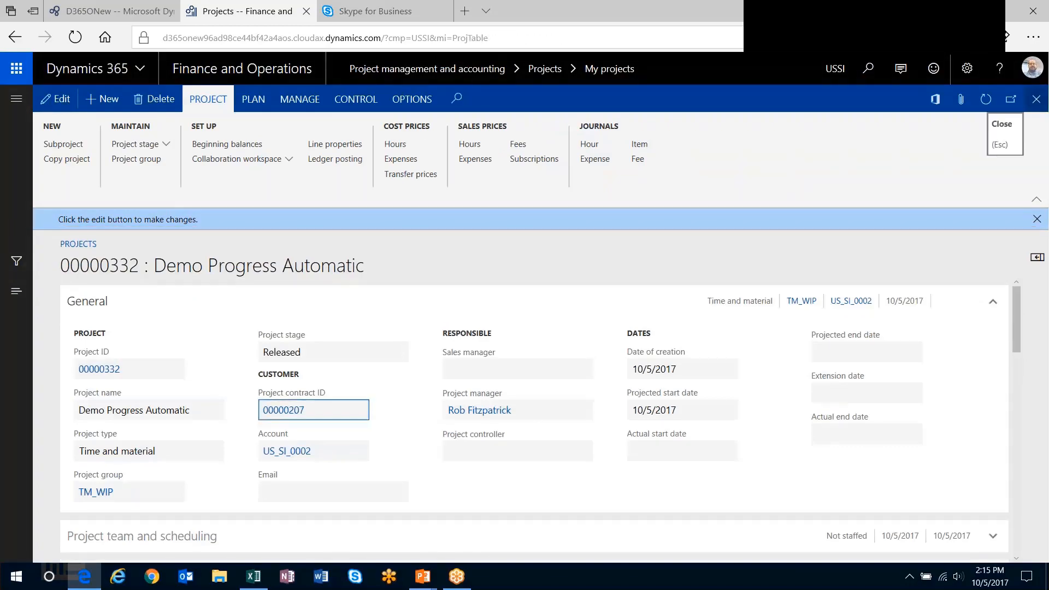